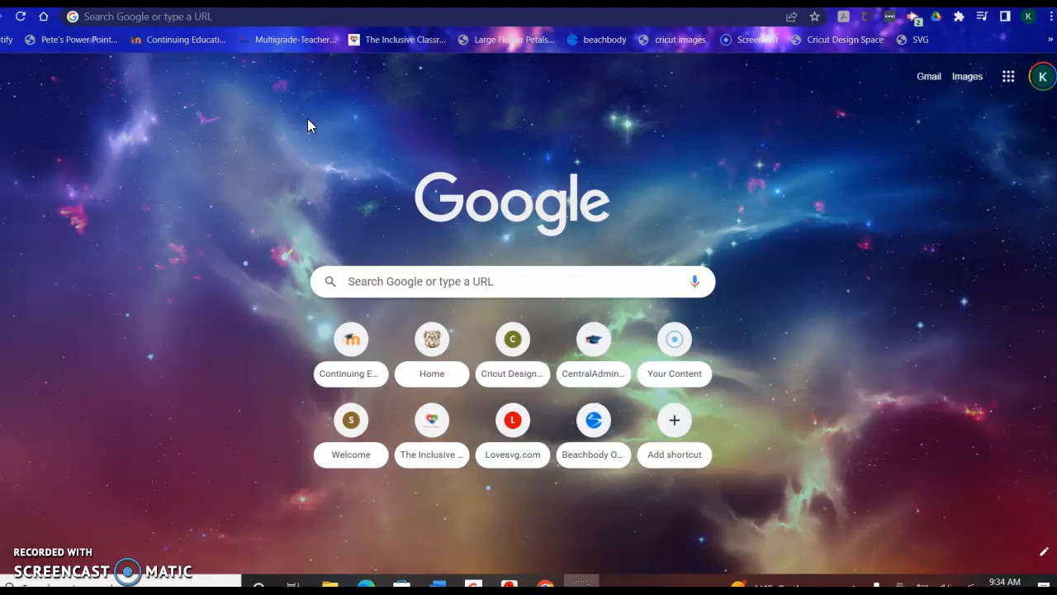
Search the web for google sites and open the Google Sites start page.
{"action": "left_click", "coordinate": [326, 97]}
{"action": "left_click", "coordinate": [286, 20]}
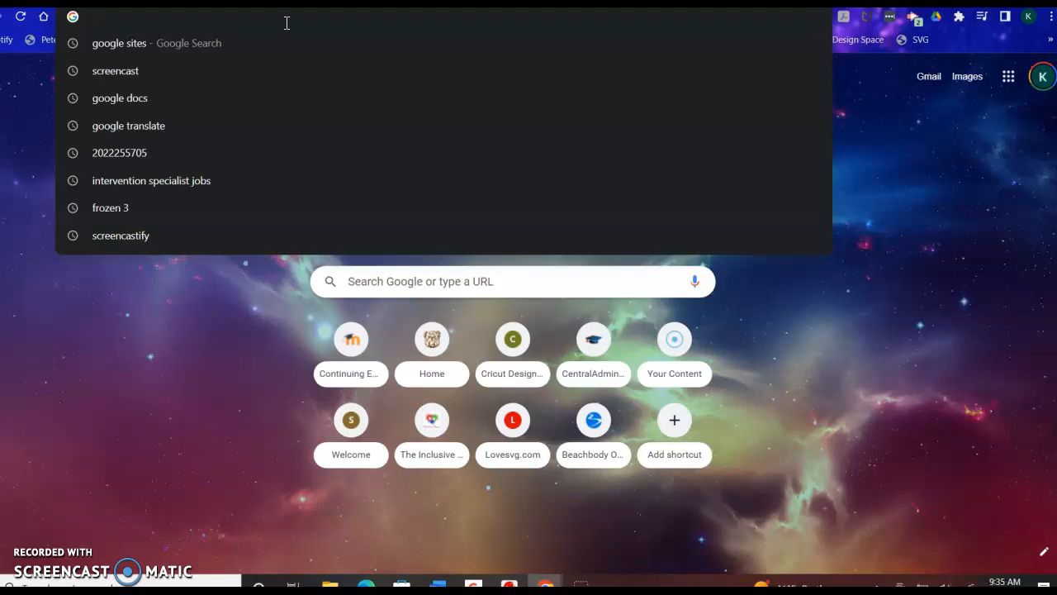
{"action": "type", "text": "goog"}
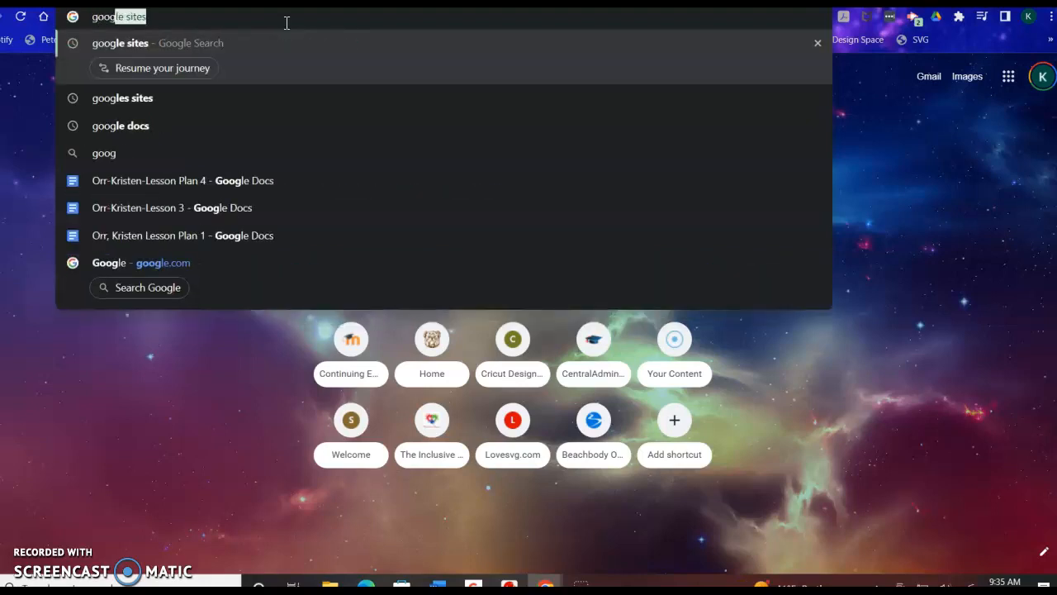
{"action": "key", "text": "Return"}
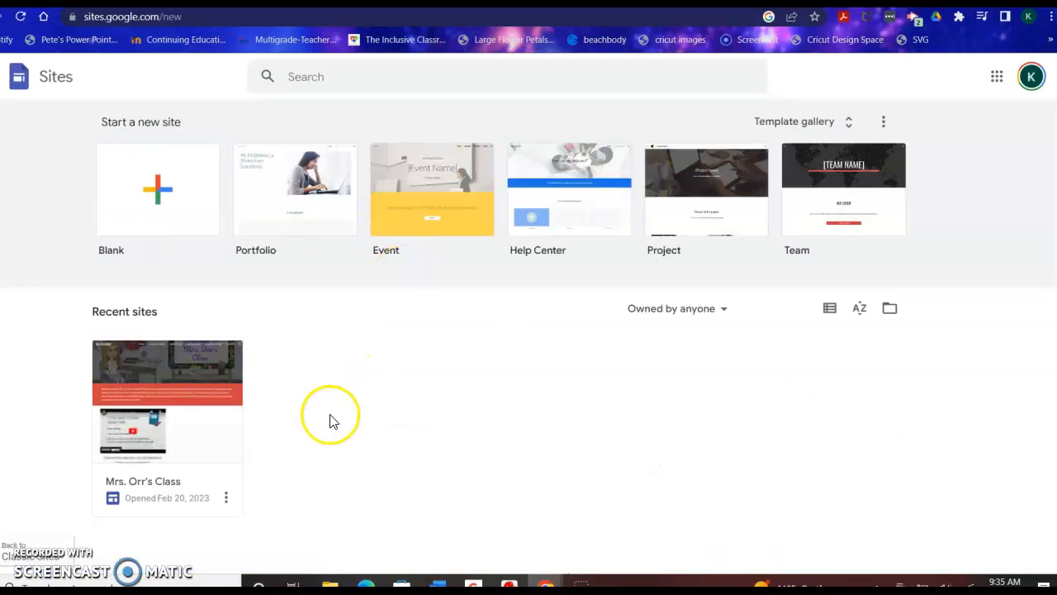
{"action": "left_click", "coordinate": [223, 438]}
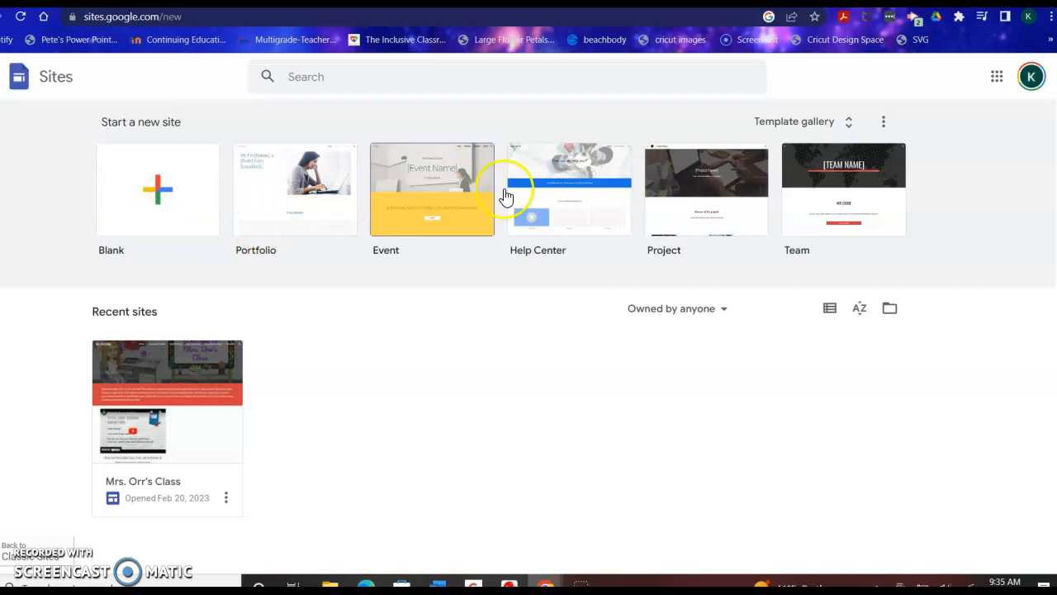
Browse the template gallery and create a new site from the Blank template.
{"action": "left_click", "coordinate": [851, 135]}
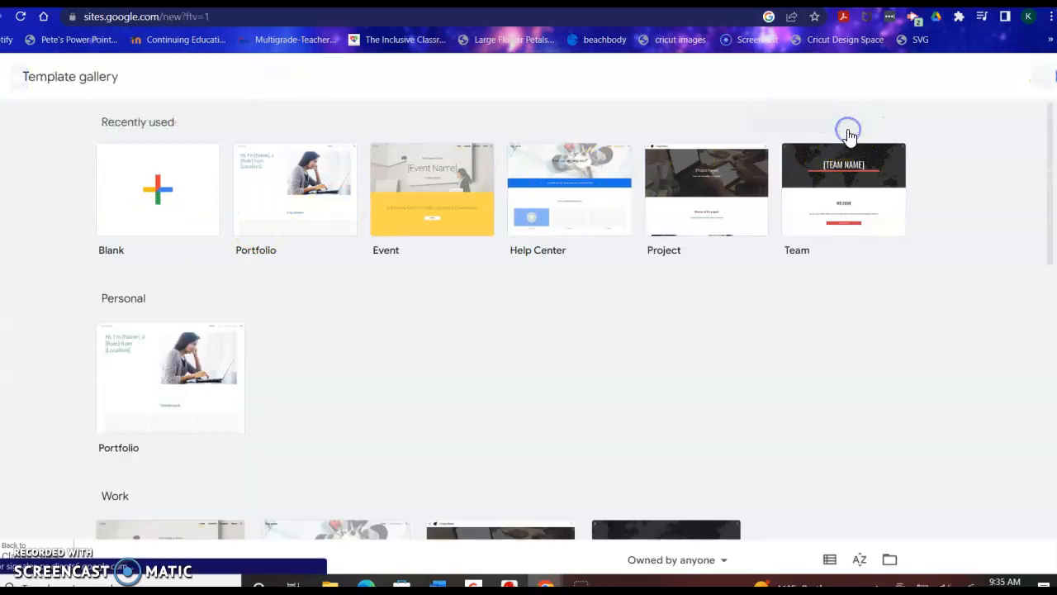
{"action": "scroll", "coordinate": [549, 372], "scroll_direction": "down", "scroll_amount": 4}
{"action": "scroll", "coordinate": [549, 367], "scroll_direction": "down", "scroll_amount": 3}
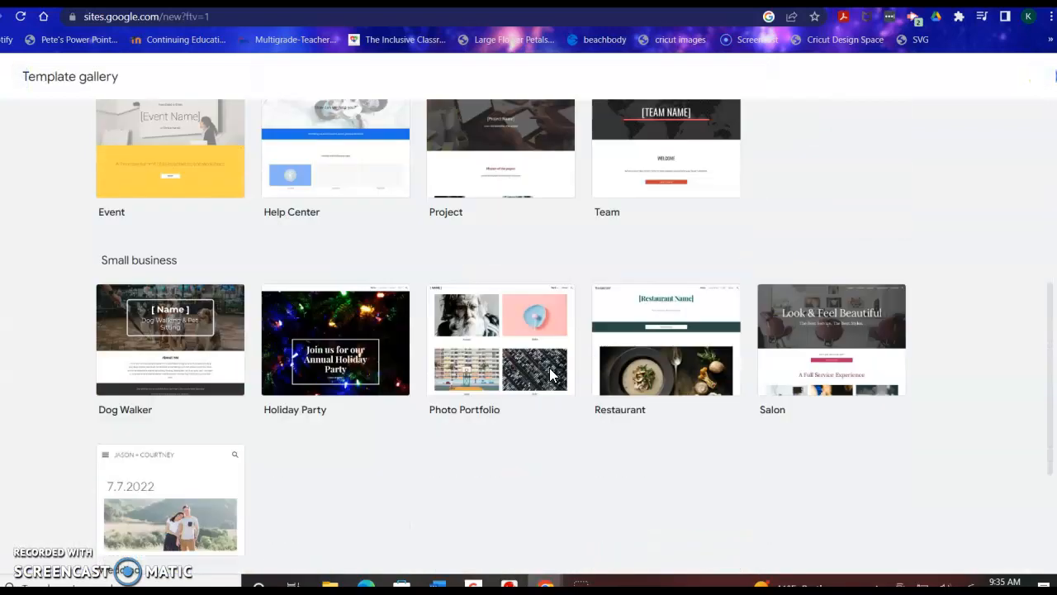
{"action": "scroll", "coordinate": [549, 368], "scroll_direction": "up", "scroll_amount": 6}
{"action": "scroll", "coordinate": [550, 374], "scroll_direction": "up", "scroll_amount": 1}
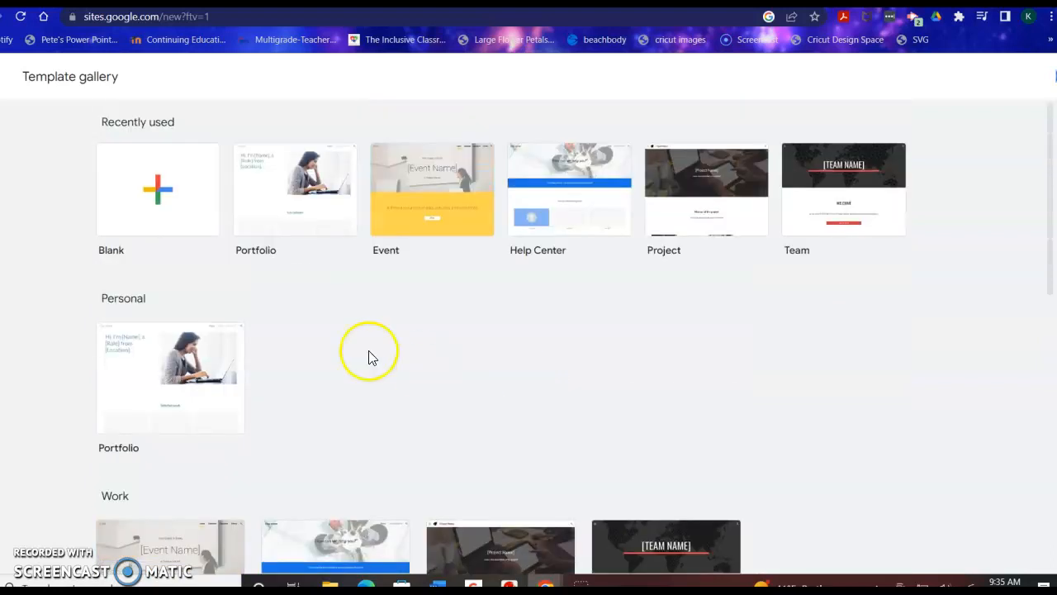
{"action": "left_click", "coordinate": [162, 197]}
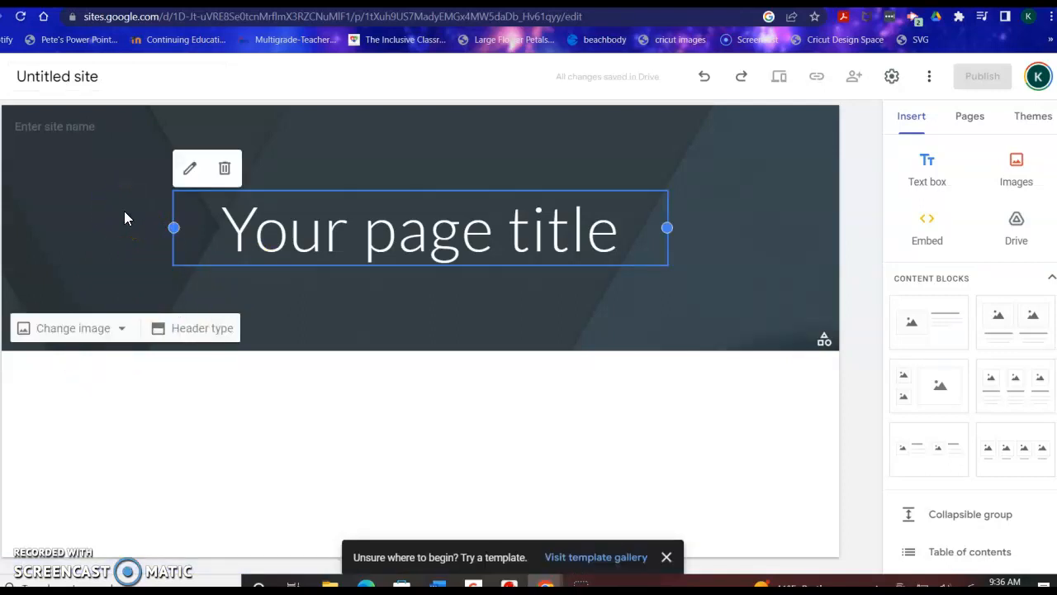
Replace the placeholder page title in the header with the teacher's title and surname in possessive form, followed by "Class".
{"action": "double_click", "coordinate": [584, 236]}
{"action": "left_click", "coordinate": [586, 231]}
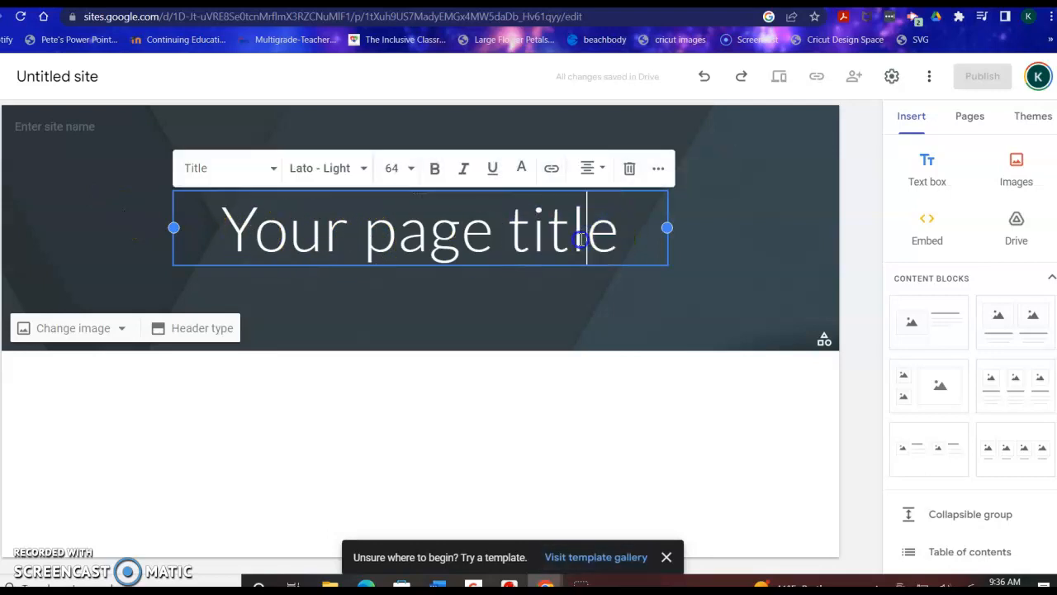
{"action": "left_click_drag", "start_coordinate": [618, 239], "coordinate": [229, 229]}
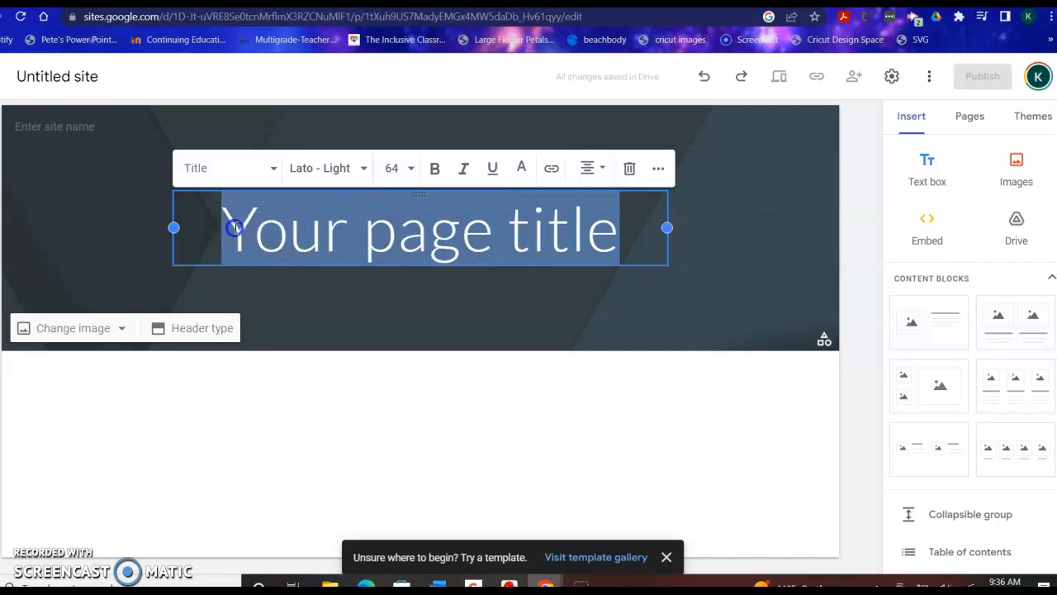
{"action": "type", "text": "Mrs. o"}
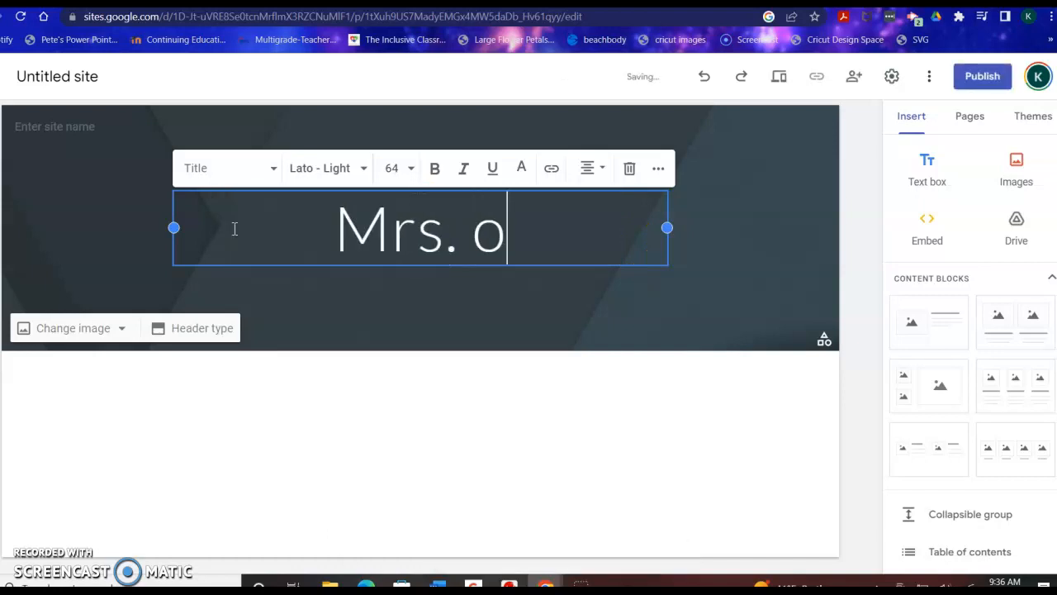
{"action": "key", "text": "BackSpace"}
{"action": "type", "text": "O"}
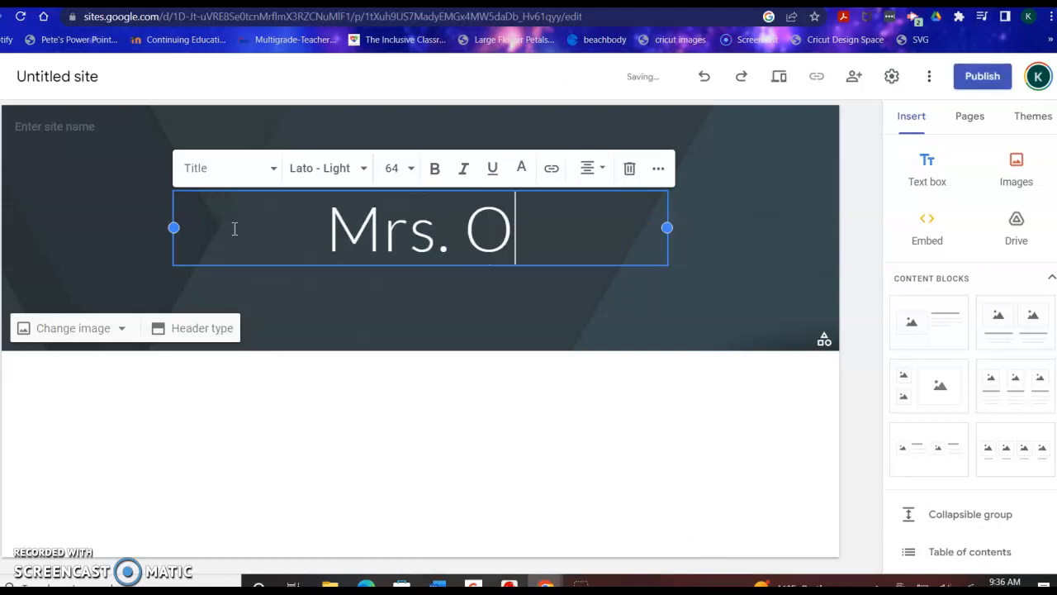
{"action": "type", "text": "rr's Class"}
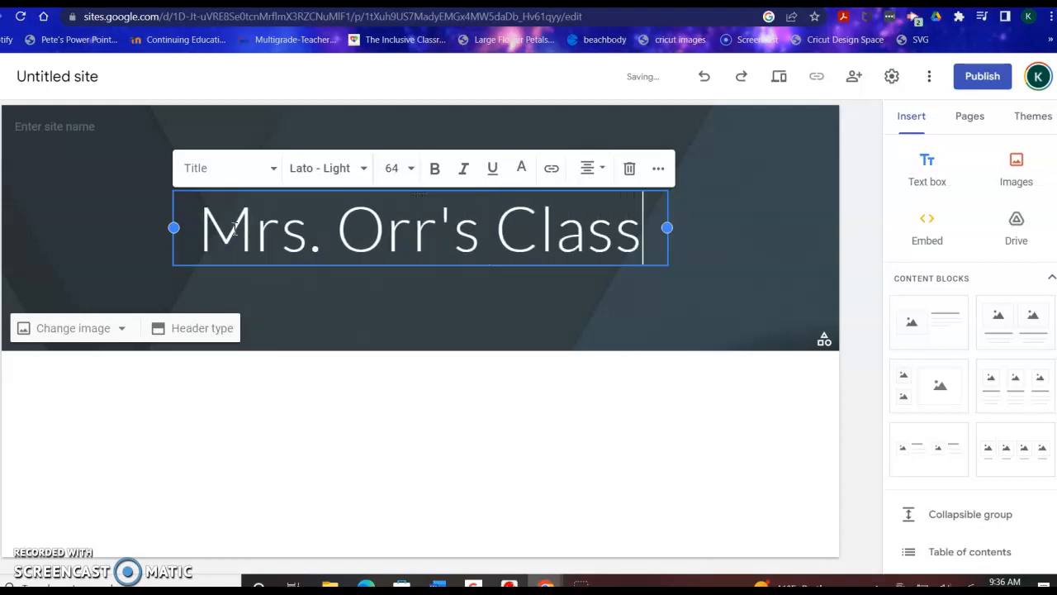
Set the page title's font to Comic Sans and its text colour to purple.
{"action": "left_click_drag", "start_coordinate": [642, 234], "coordinate": [207, 239]}
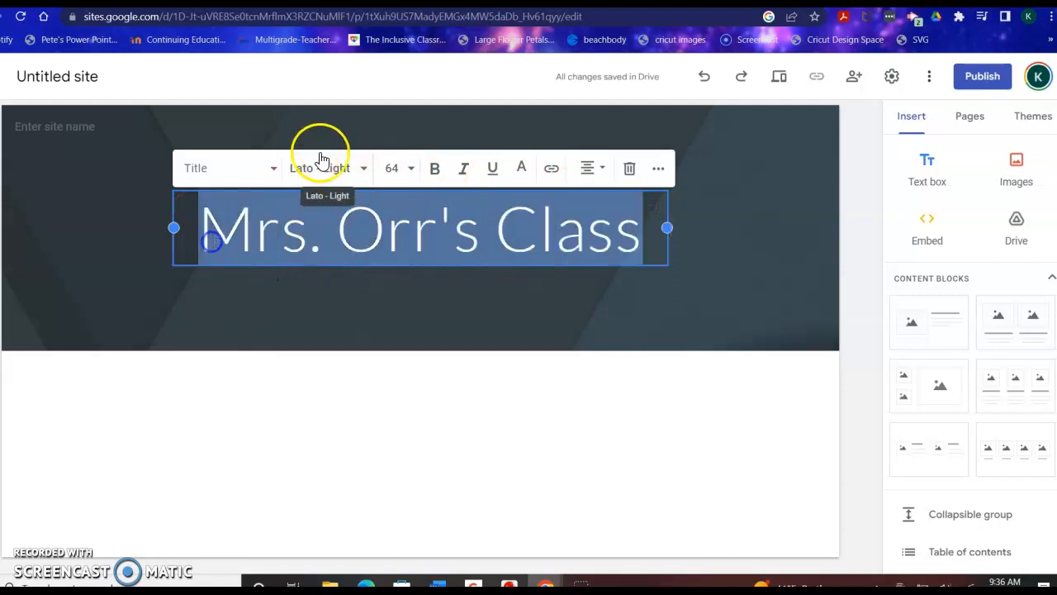
{"action": "left_click", "coordinate": [361, 169]}
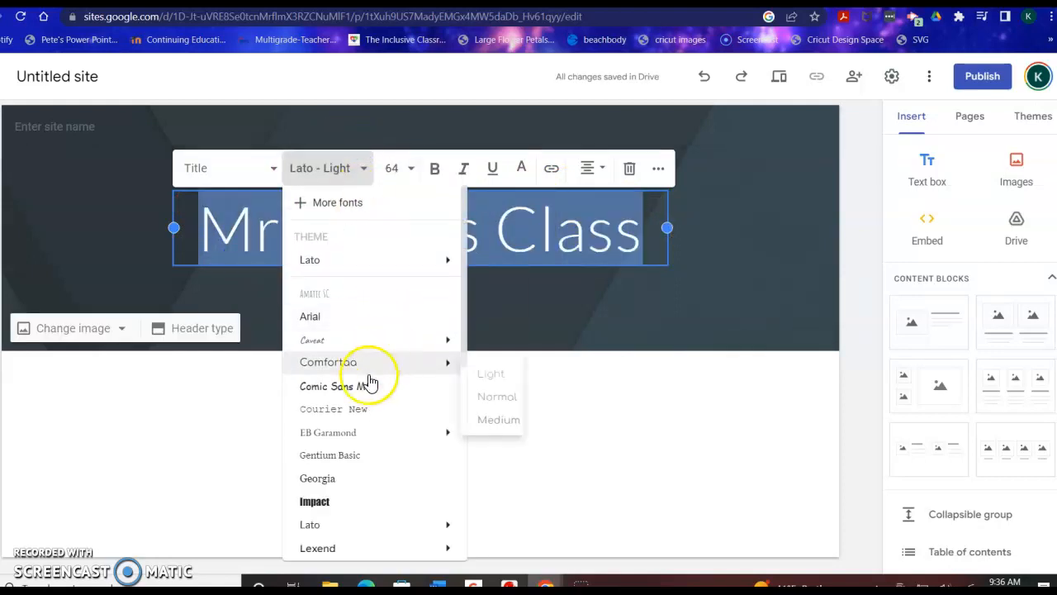
{"action": "left_click", "coordinate": [355, 387]}
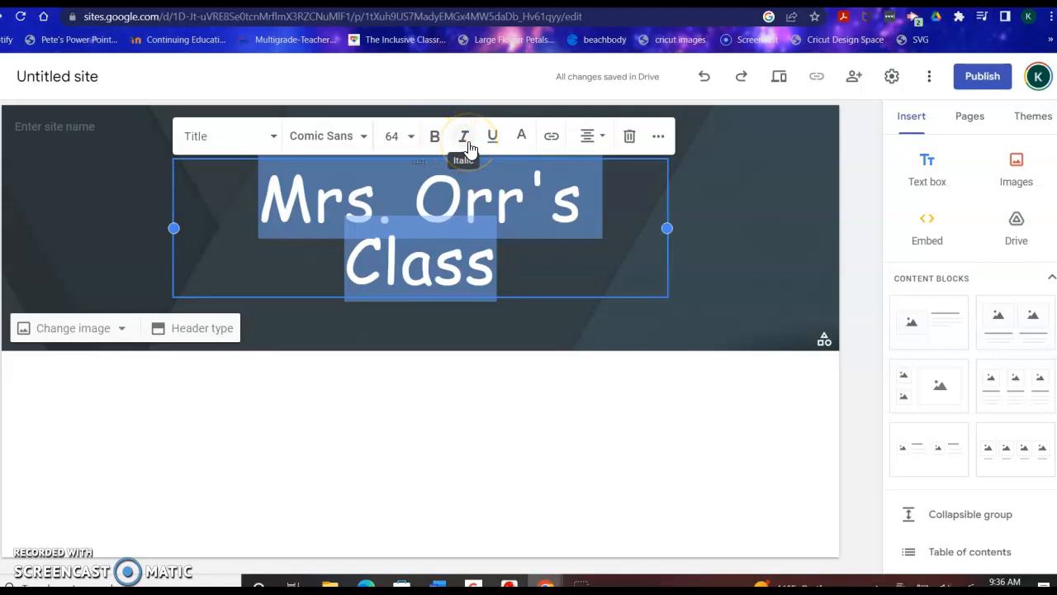
{"action": "left_click", "coordinate": [524, 139]}
{"action": "left_click", "coordinate": [618, 199]}
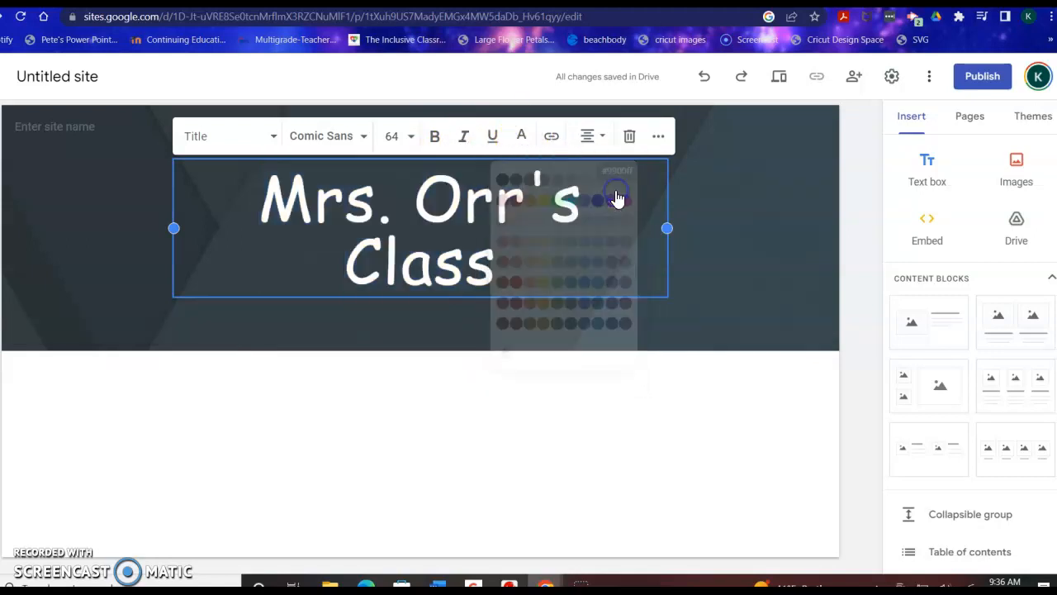
{"action": "left_click", "coordinate": [650, 322]}
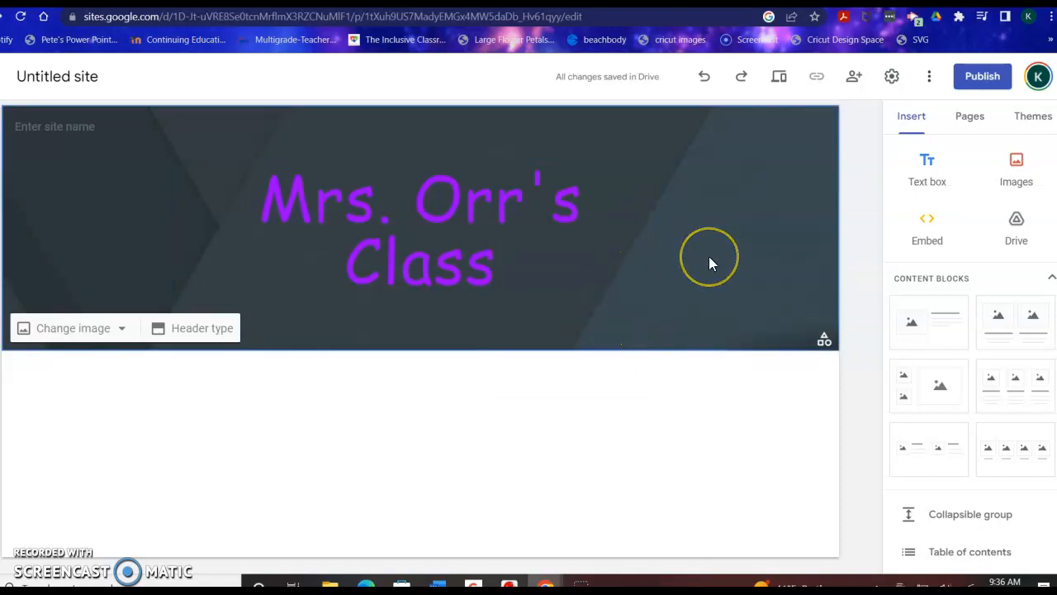
Open the selection of existing images for the header background and look through the gallery and URL sources.
{"action": "left_click", "coordinate": [93, 335]}
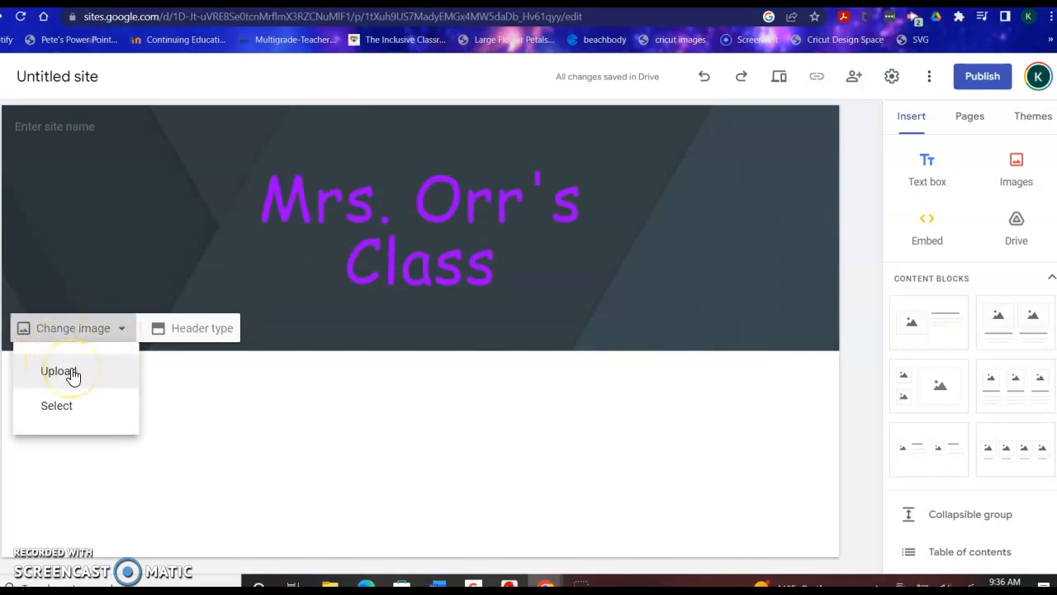
{"action": "left_click", "coordinate": [64, 416]}
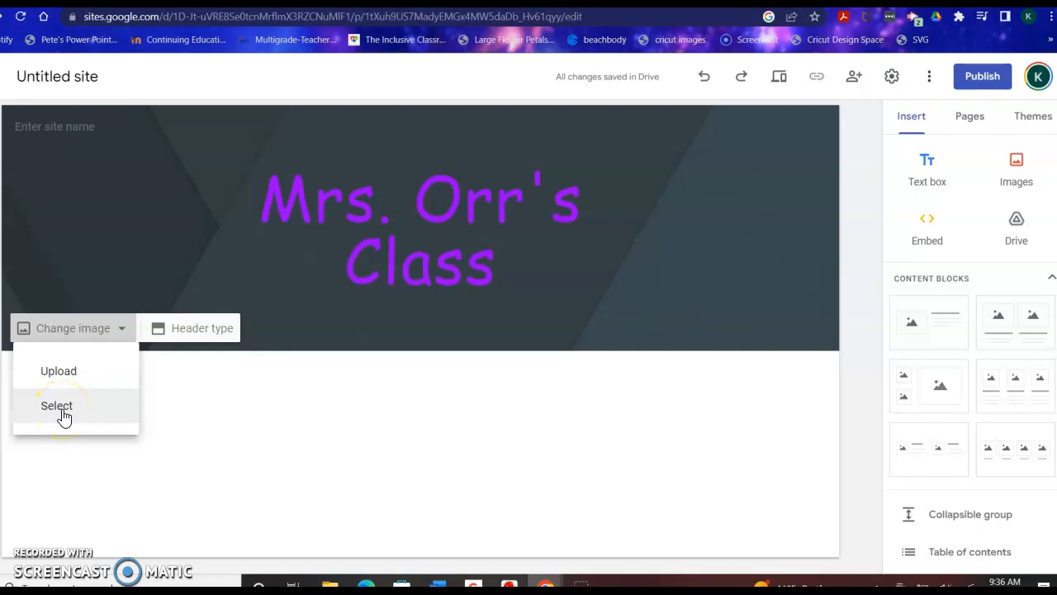
{"action": "left_click", "coordinate": [64, 415]}
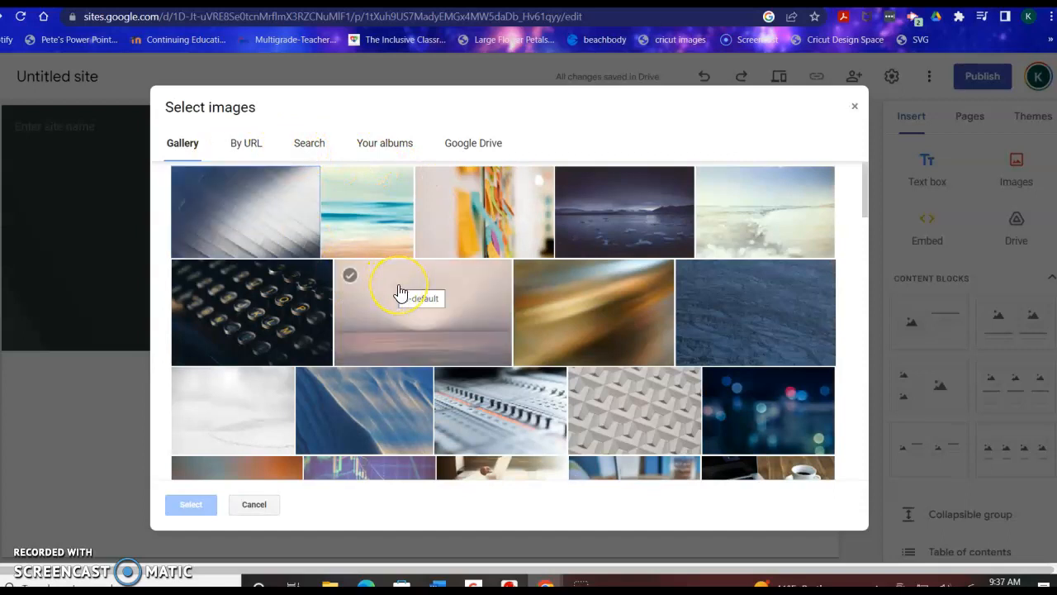
{"action": "scroll", "coordinate": [399, 291], "scroll_direction": "down", "scroll_amount": 6}
{"action": "scroll", "coordinate": [399, 291], "scroll_direction": "up", "scroll_amount": 6}
{"action": "left_click", "coordinate": [247, 149]}
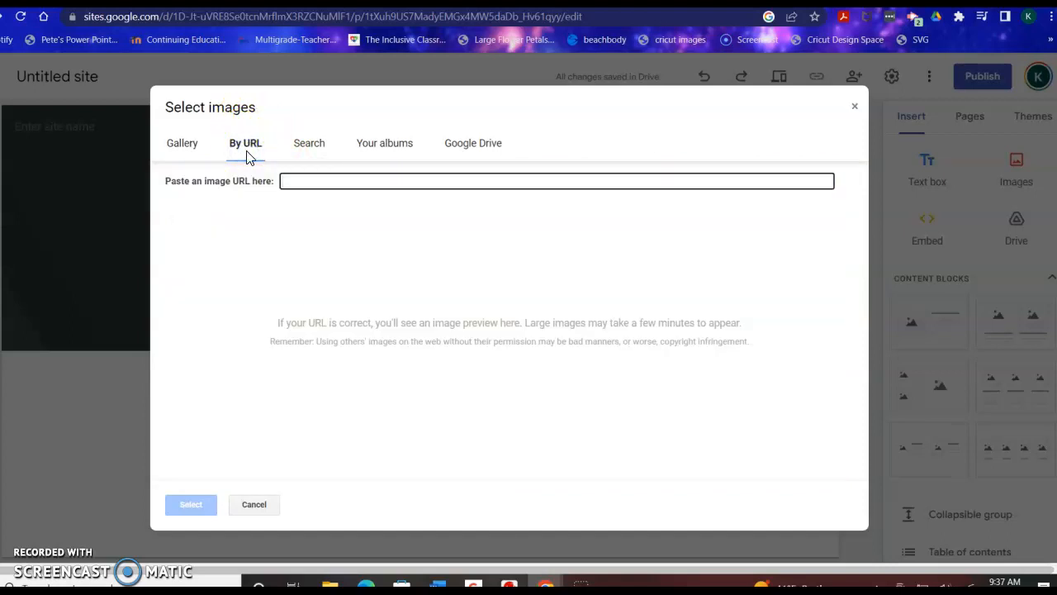
Search Google for "Flowers" images to use as the header background.
{"action": "left_click", "coordinate": [314, 155]}
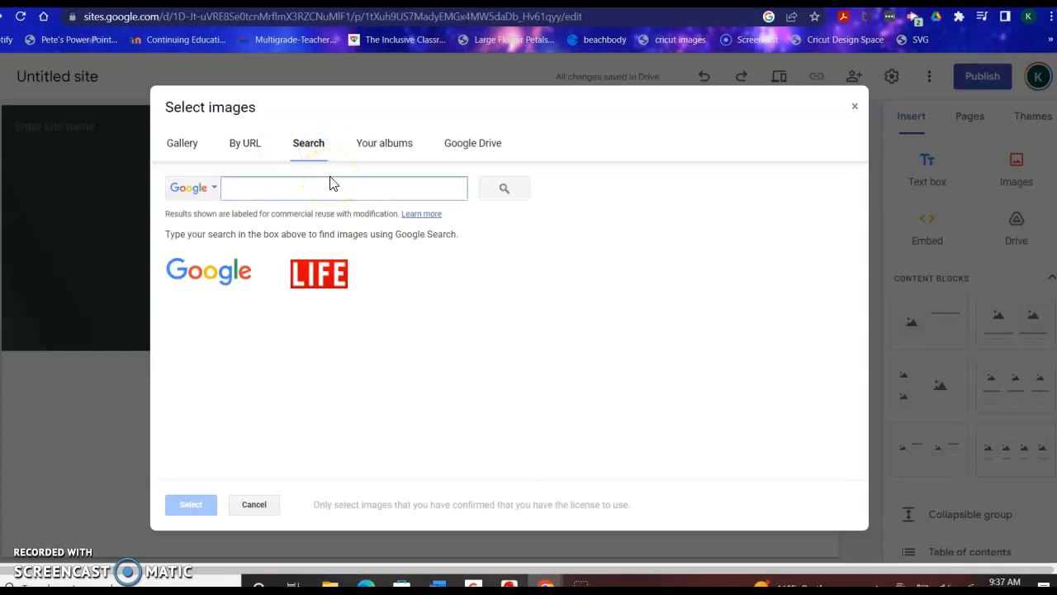
{"action": "type", "text": "Flowers"}
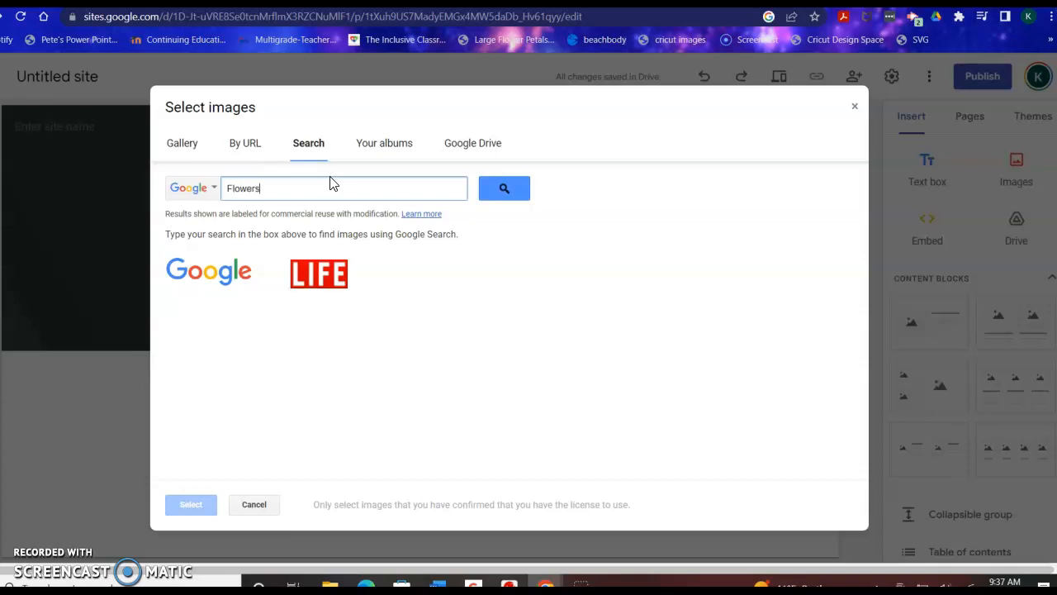
{"action": "left_click", "coordinate": [504, 198]}
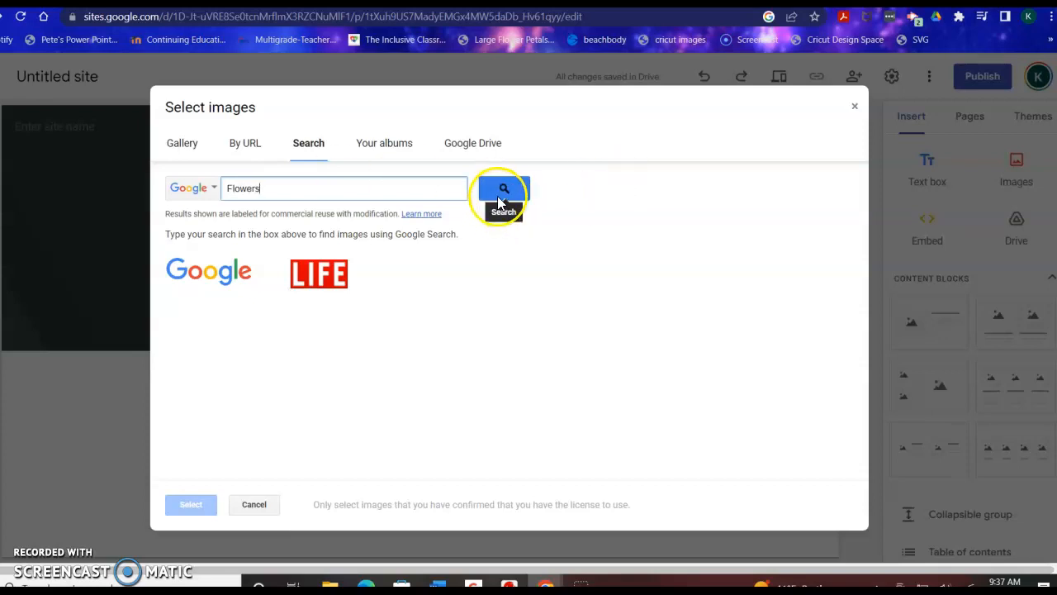
{"action": "left_click", "coordinate": [500, 198]}
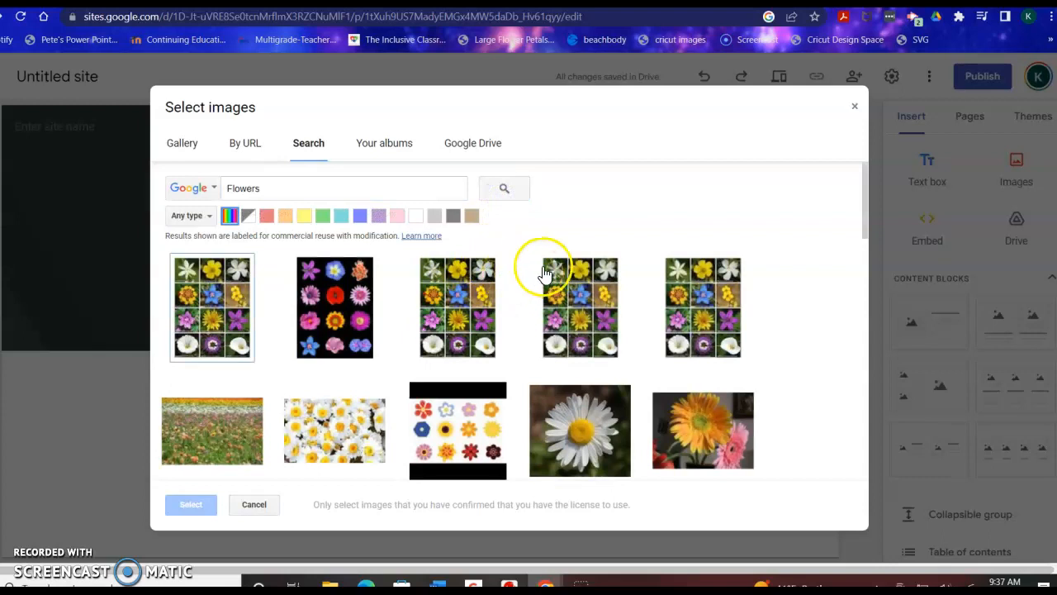
Set the picture of an orange and white flower field under a blue sky as the header background.
{"action": "scroll", "coordinate": [545, 272], "scroll_direction": "down", "scroll_amount": 1}
{"action": "scroll", "coordinate": [546, 272], "scroll_direction": "down", "scroll_amount": 2}
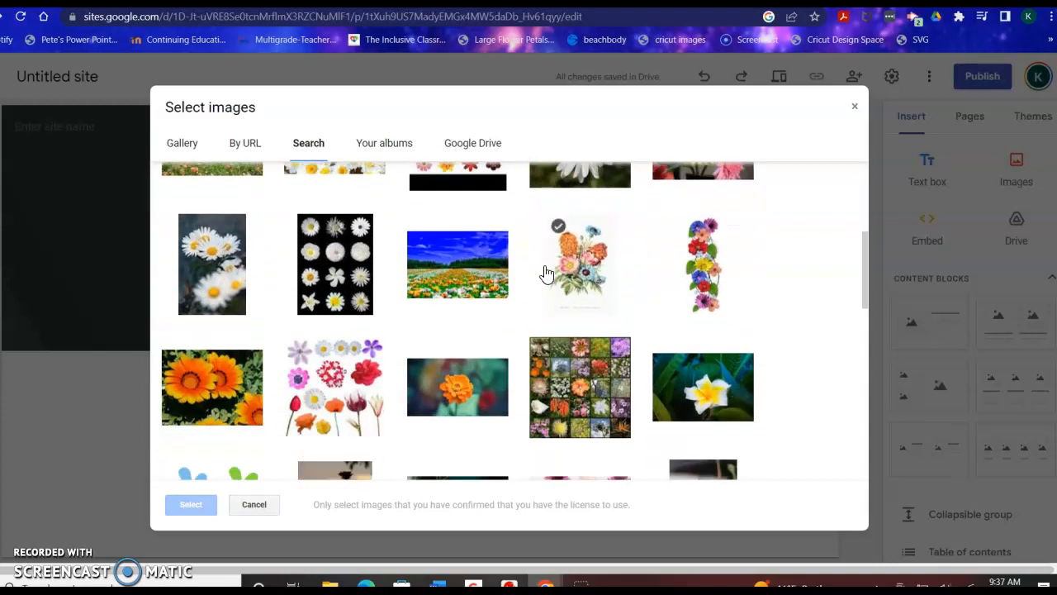
{"action": "scroll", "coordinate": [545, 272], "scroll_direction": "down", "scroll_amount": 3}
{"action": "scroll", "coordinate": [546, 273], "scroll_direction": "down", "scroll_amount": 1}
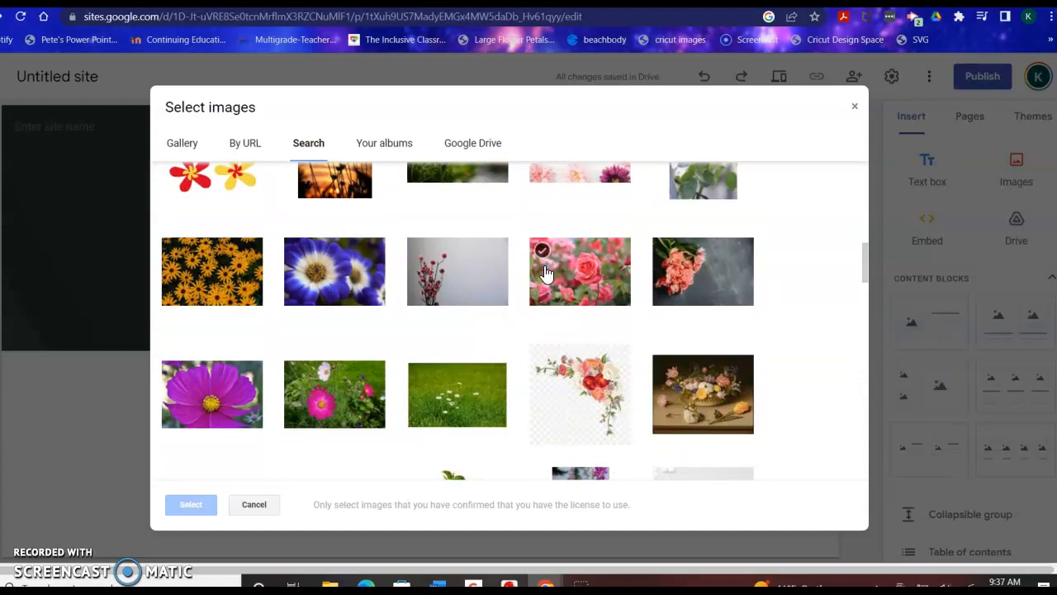
{"action": "scroll", "coordinate": [546, 273], "scroll_direction": "up", "scroll_amount": 3}
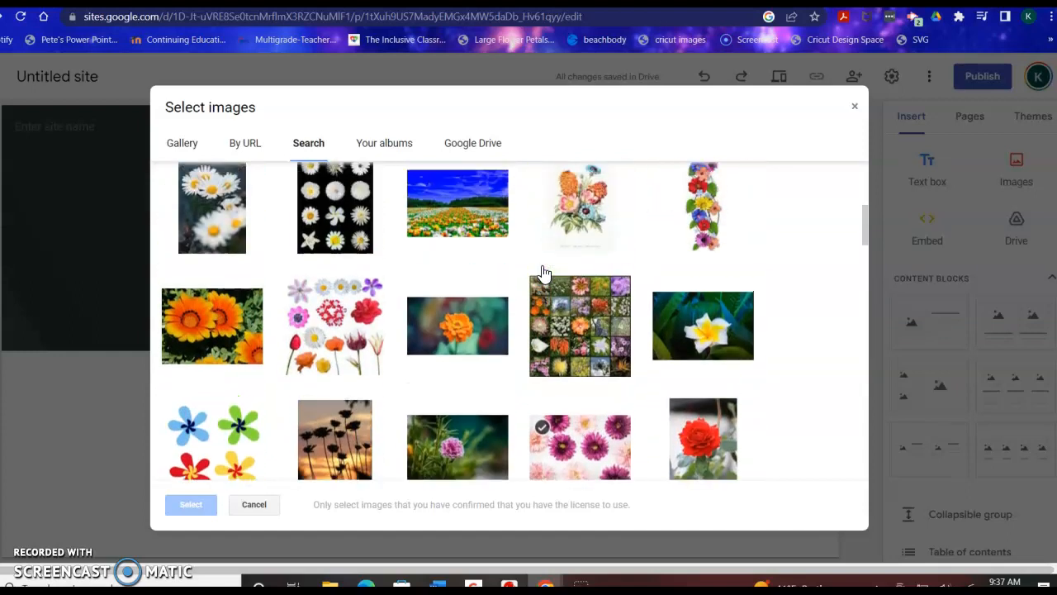
{"action": "scroll", "coordinate": [546, 273], "scroll_direction": "up", "scroll_amount": 1}
{"action": "left_click", "coordinate": [438, 273]}
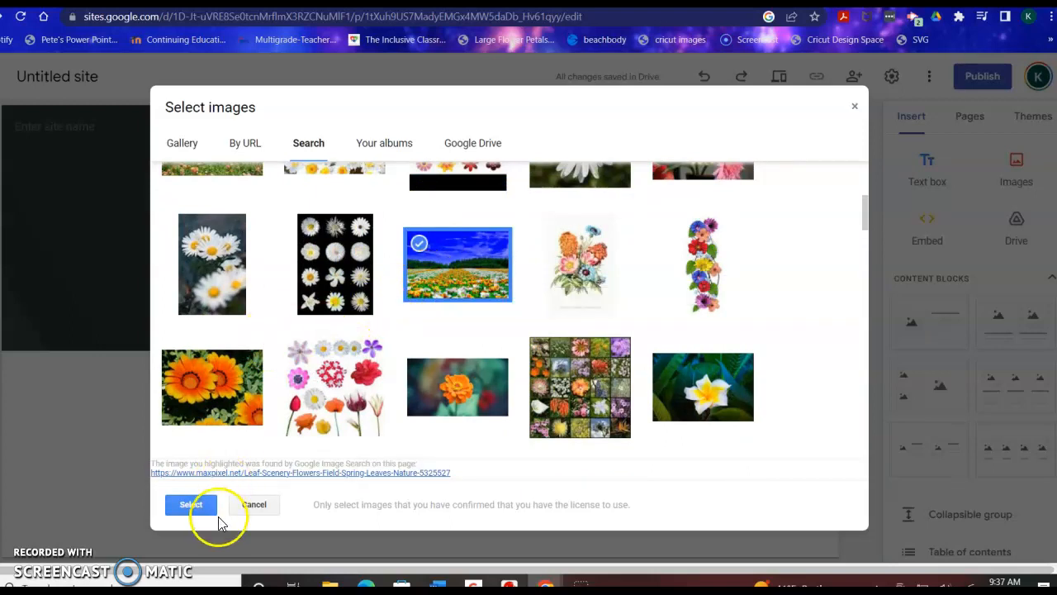
{"action": "left_click", "coordinate": [189, 503]}
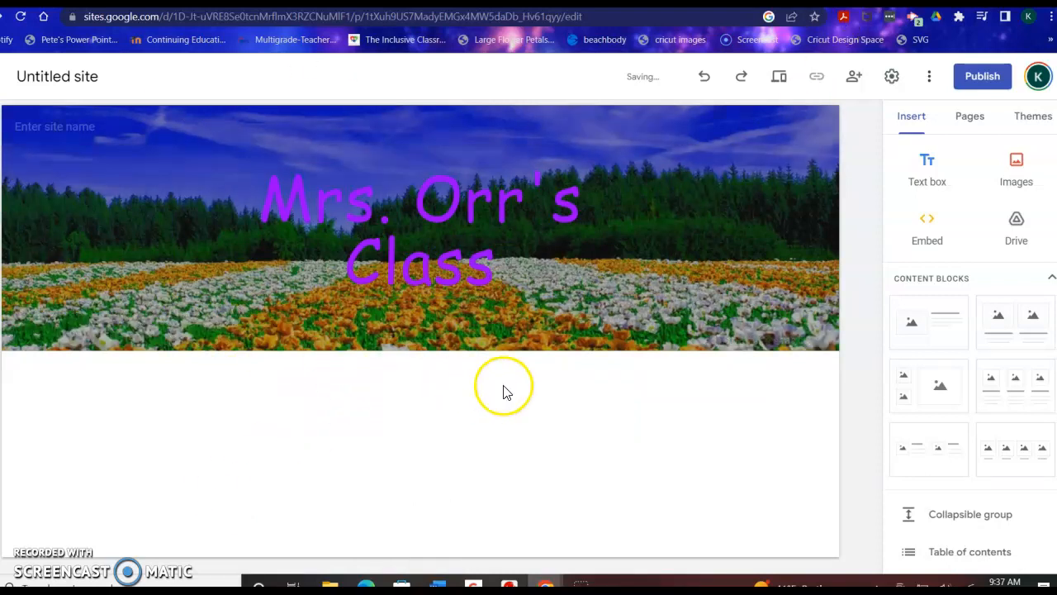
Change the text colour of the whole page title to white.
{"action": "left_click", "coordinate": [488, 279]}
{"action": "left_click_drag", "start_coordinate": [488, 278], "coordinate": [274, 206]}
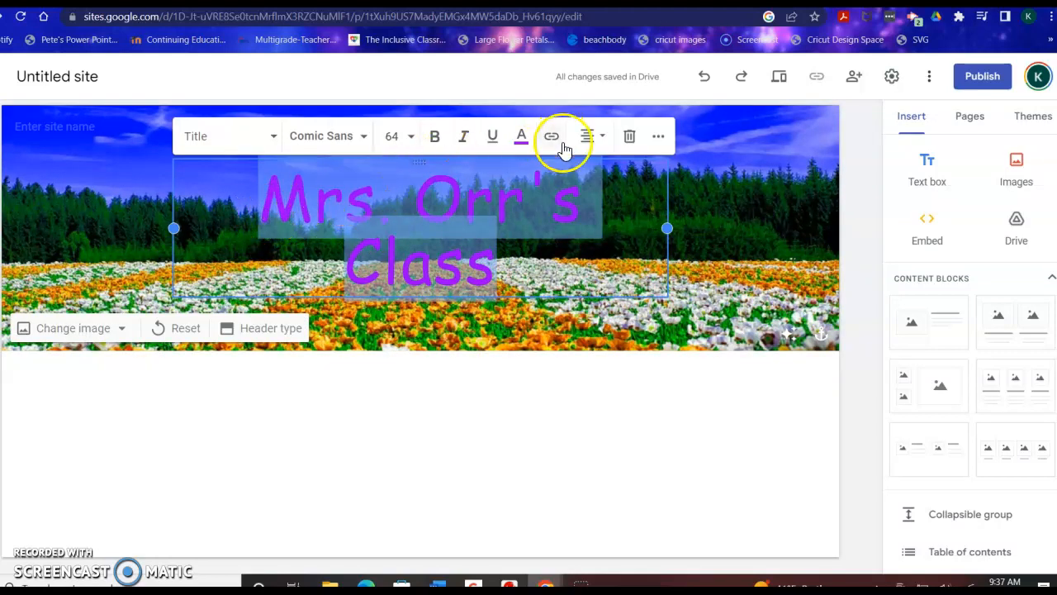
{"action": "left_click", "coordinate": [520, 140]}
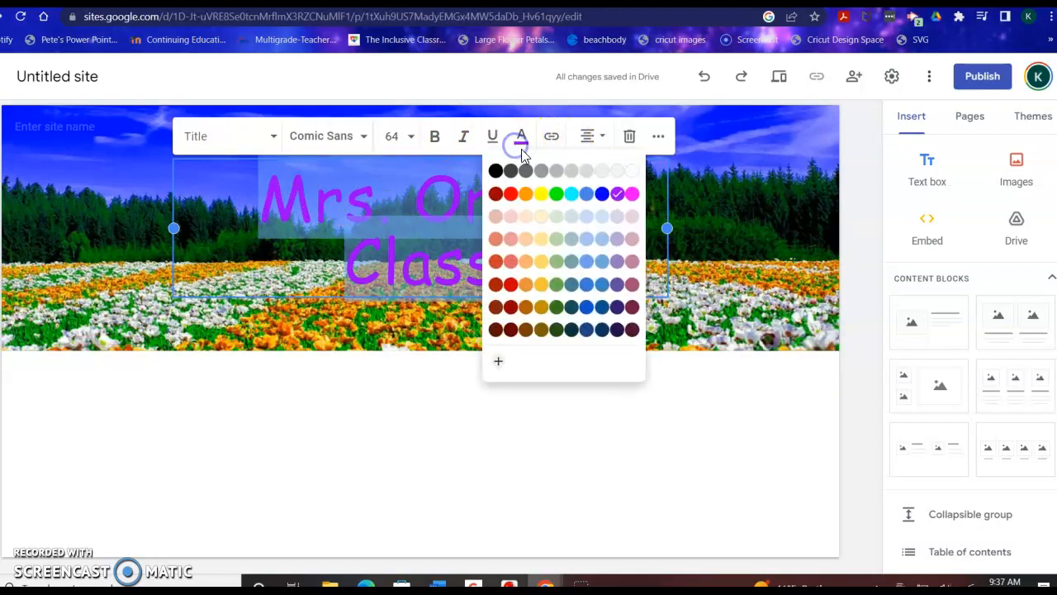
{"action": "left_click", "coordinate": [634, 170]}
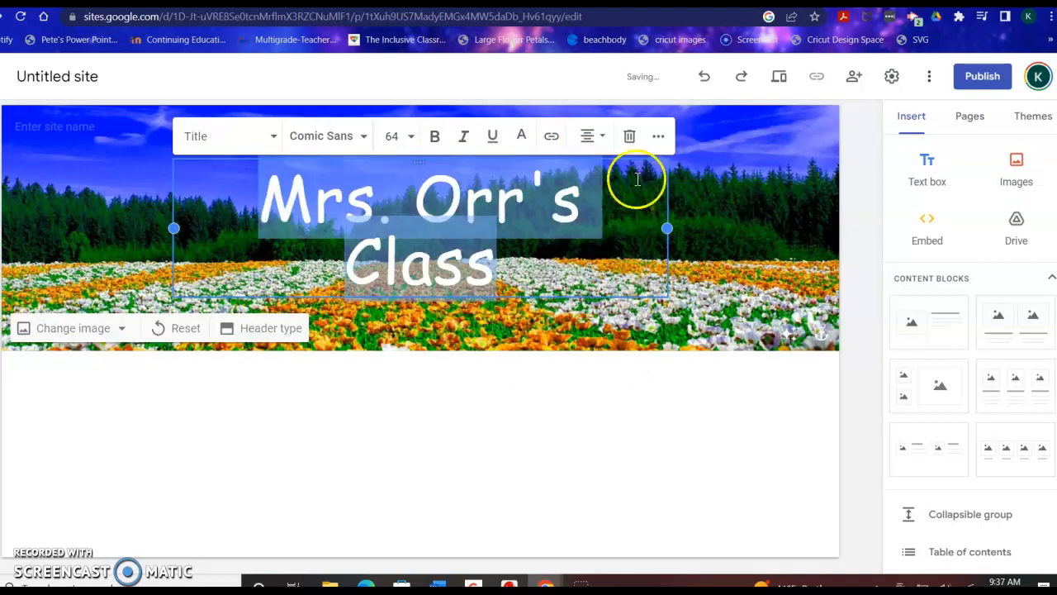
{"action": "left_click", "coordinate": [488, 402]}
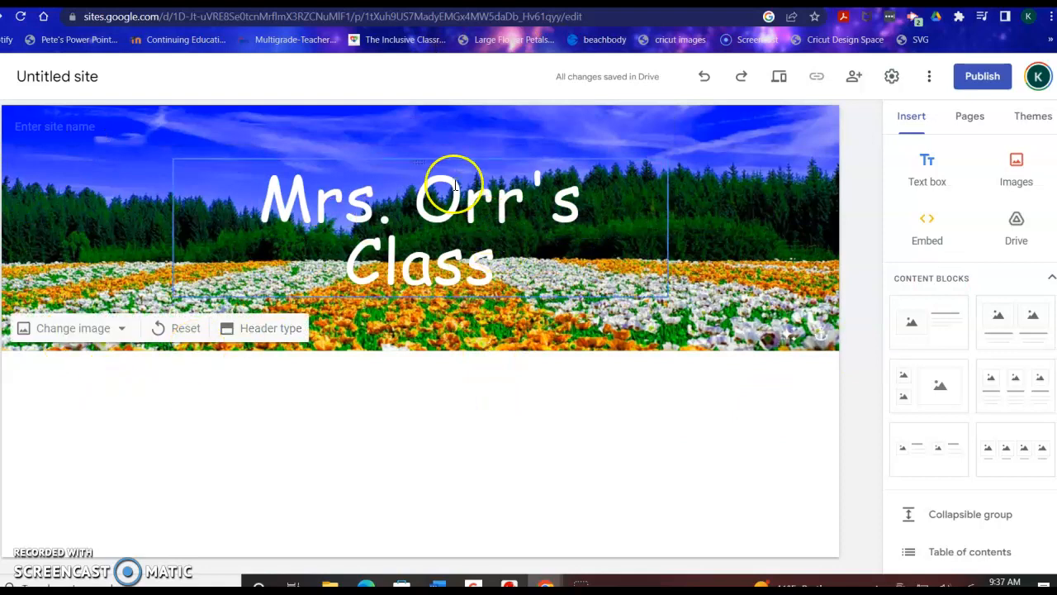
Move the page title box sideways within the header and return it to the centre.
{"action": "left_click_drag", "start_coordinate": [422, 163], "coordinate": [420, 168]}
{"action": "left_click", "coordinate": [417, 172]}
{"action": "left_click_drag", "start_coordinate": [421, 161], "coordinate": [431, 164]}
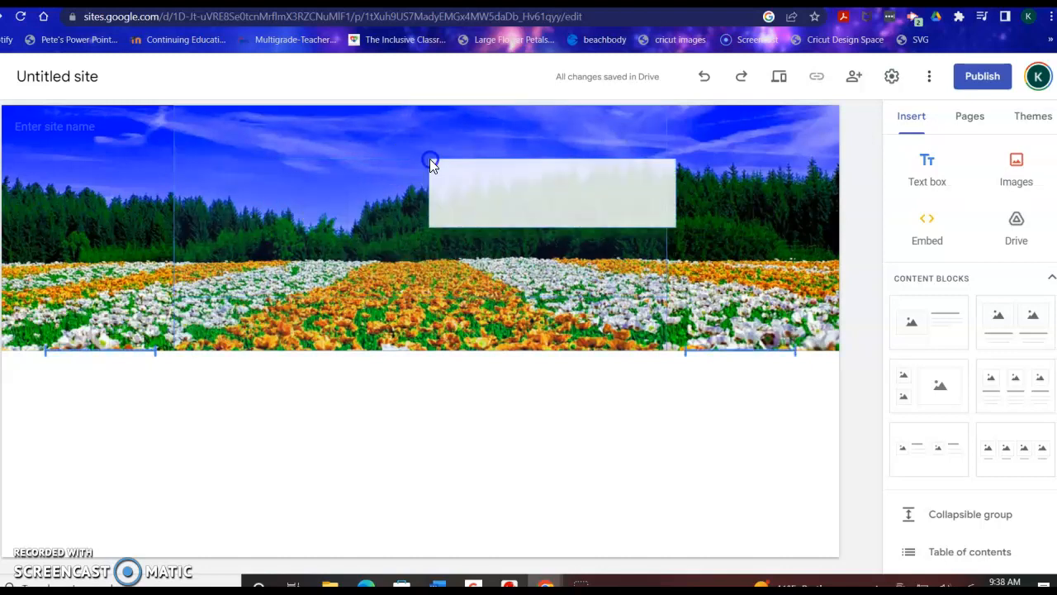
{"action": "left_click_drag", "start_coordinate": [430, 159], "coordinate": [489, 178]}
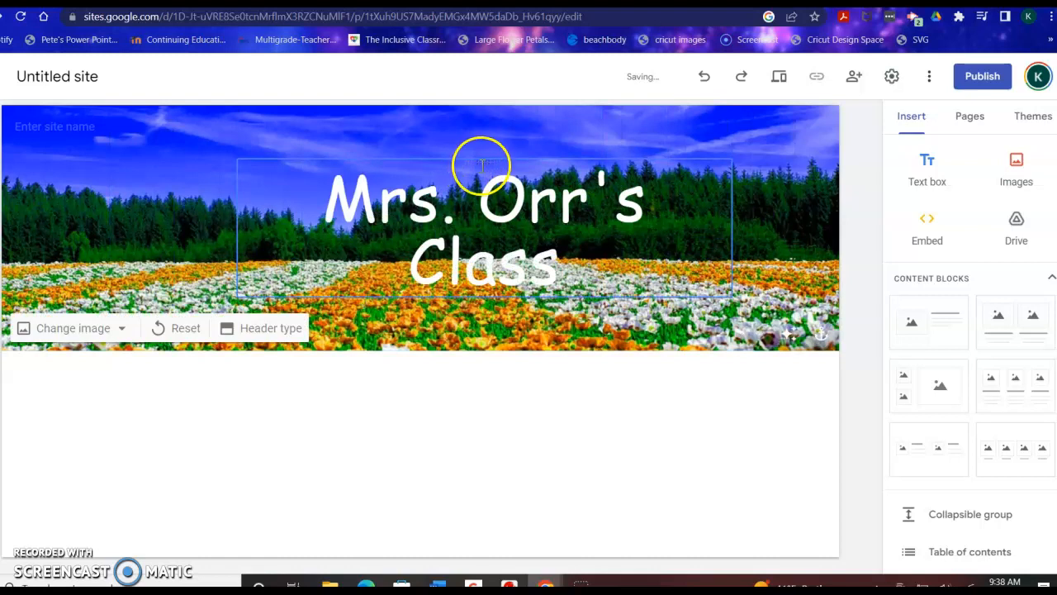
{"action": "left_click_drag", "start_coordinate": [484, 160], "coordinate": [424, 167]}
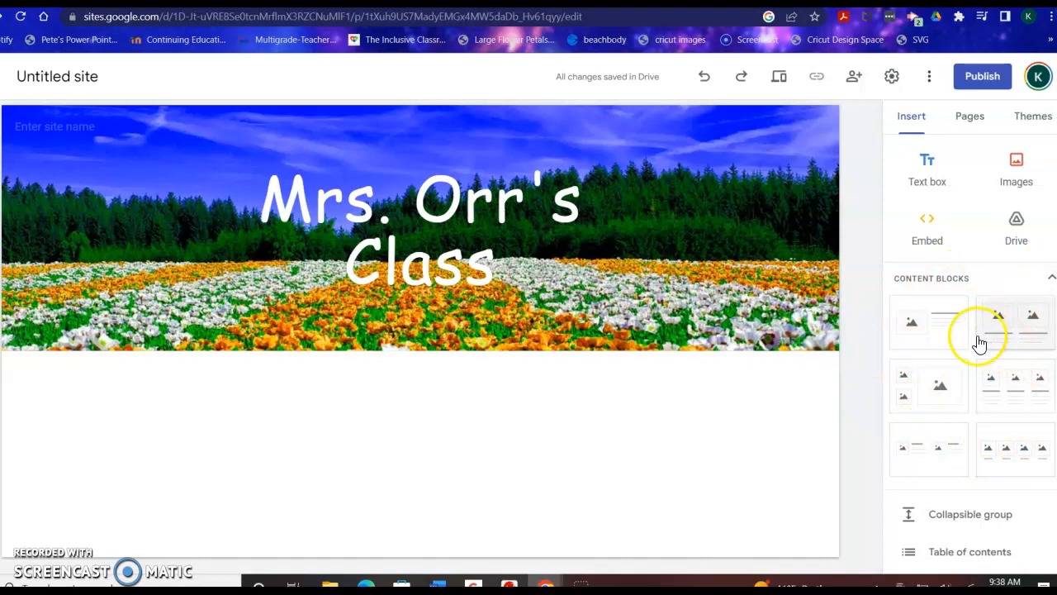
Insert the content block with one image placeholder beside text and enter "Motivational Video" as its heading.
{"action": "left_click", "coordinate": [949, 347]}
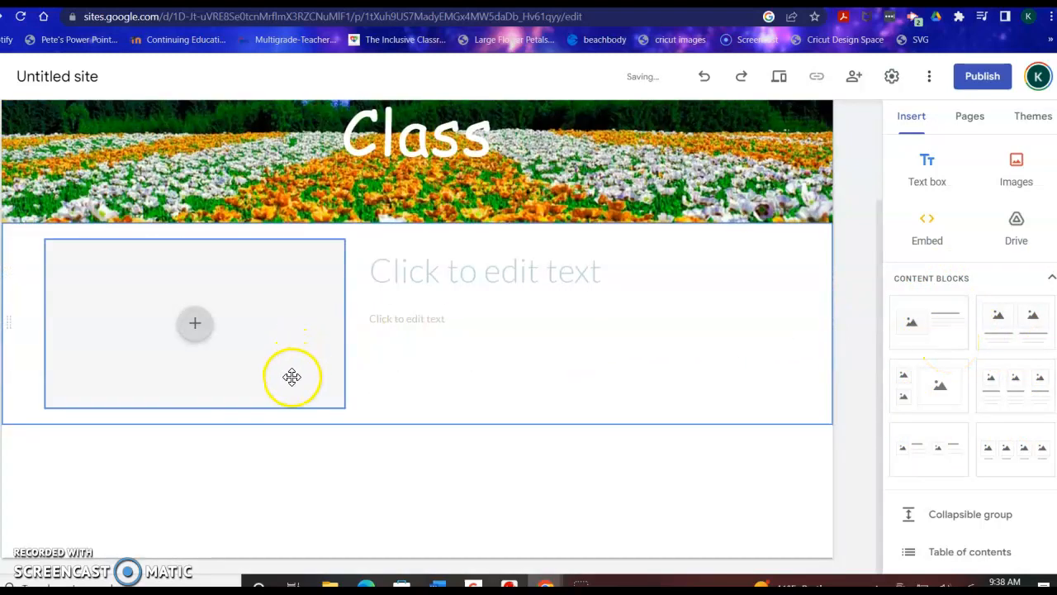
{"action": "left_click", "coordinate": [440, 267]}
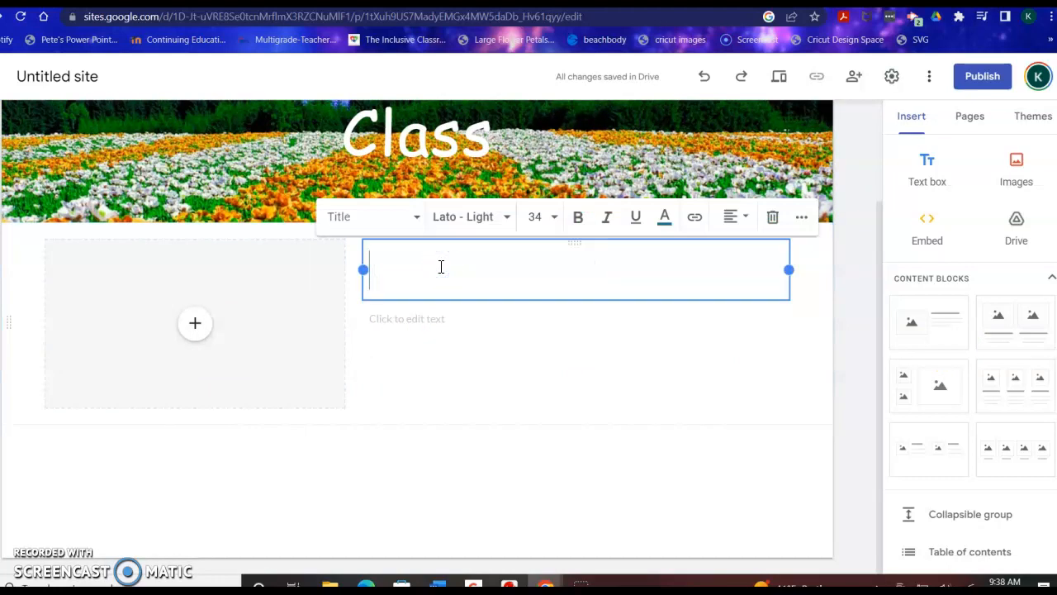
{"action": "type", "text": "Motiv"}
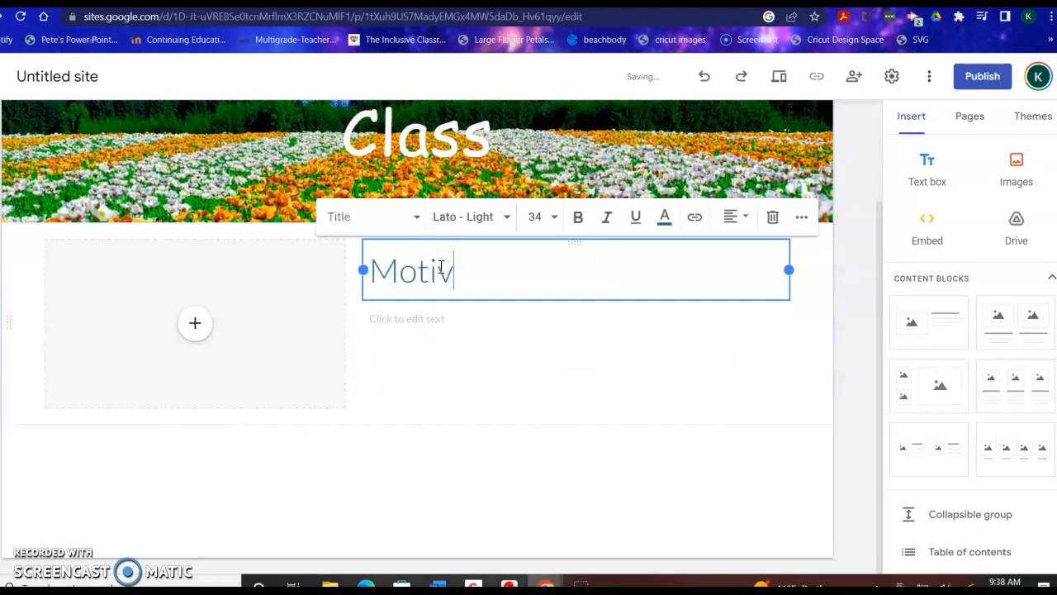
{"action": "type", "text": "ational Vide"}
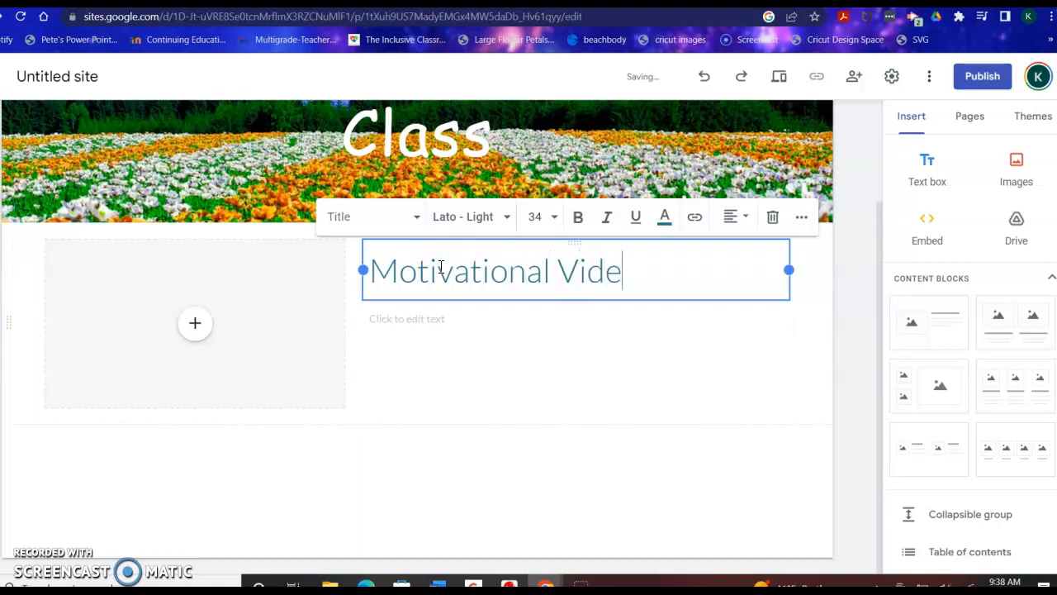
{"action": "left_click_drag", "start_coordinate": [641, 272], "coordinate": [371, 283]}
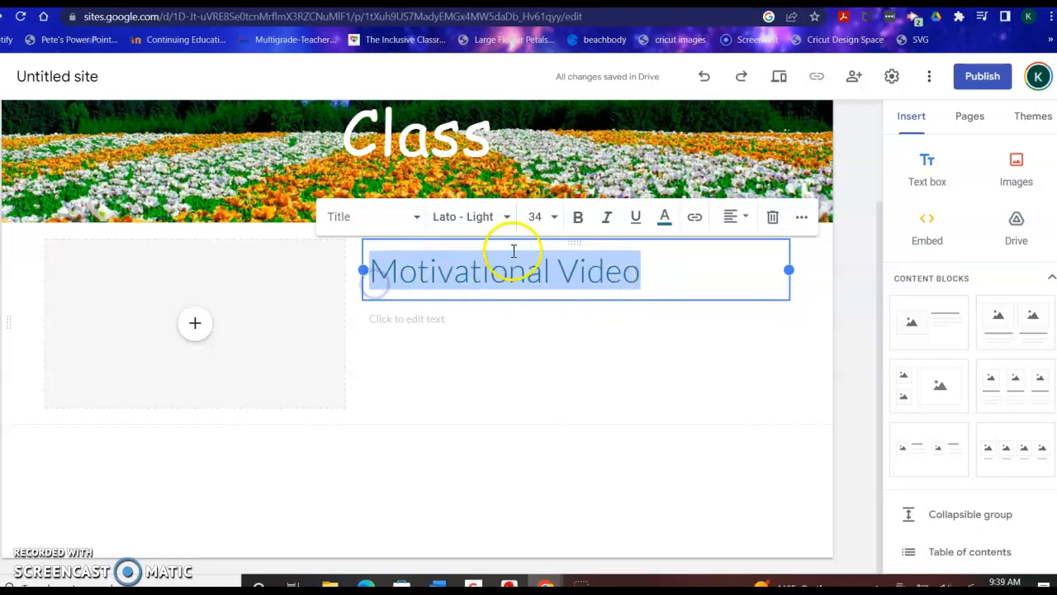
Enter "This video is exciting to watch and will help motivate you to start the school year!" as the text below the heading.
{"action": "left_click", "coordinate": [445, 324]}
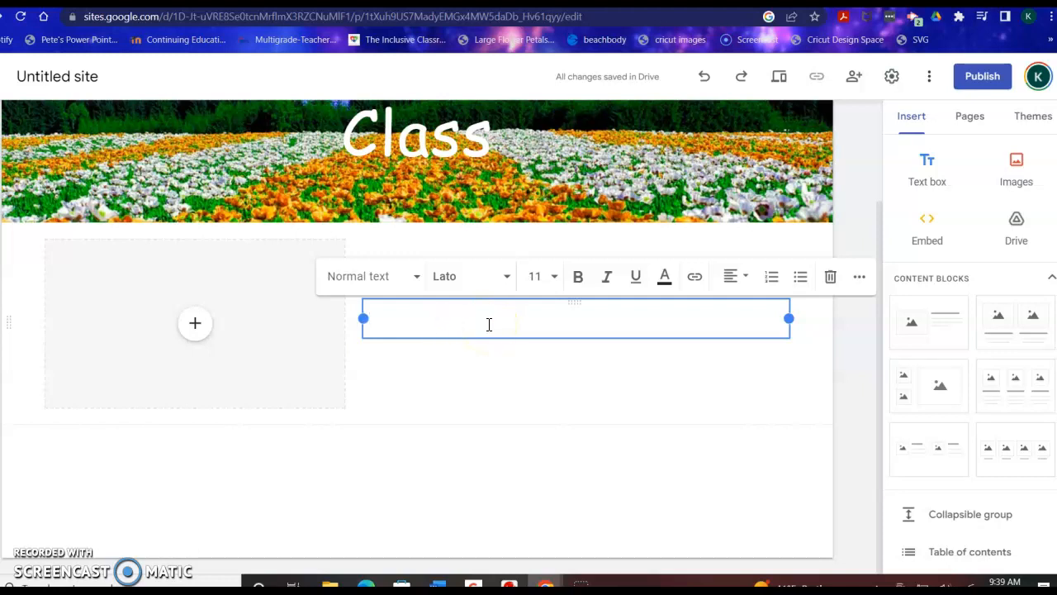
{"action": "type", "text": "Thi"}
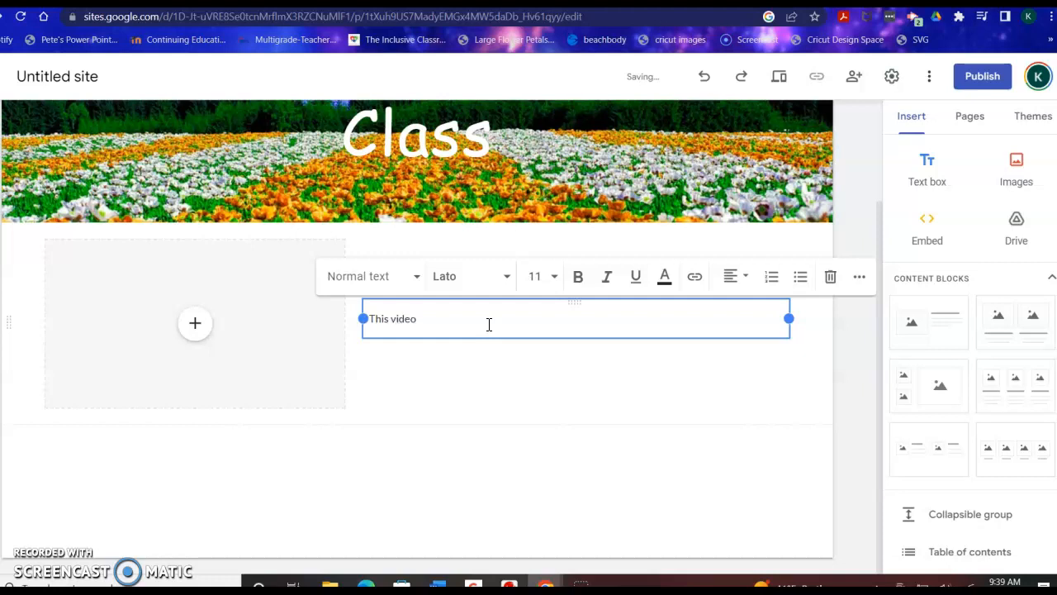
{"action": "type", "text": "s video is"}
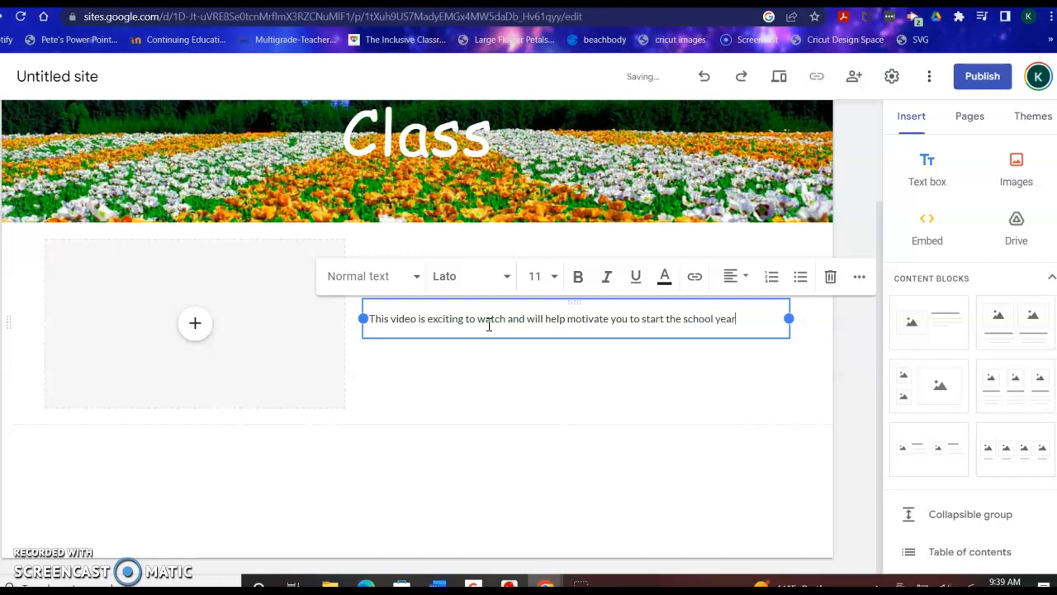
Fill the block's placeholder with the uploaded YouTube video "Motivation for my students!".
{"action": "left_click", "coordinate": [198, 328]}
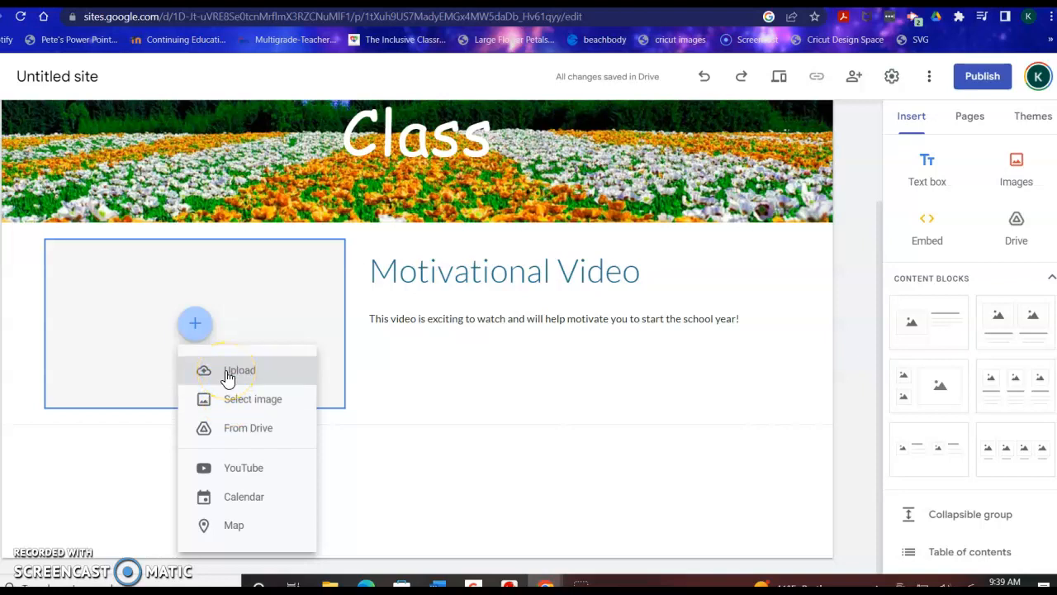
{"action": "left_click", "coordinate": [241, 469]}
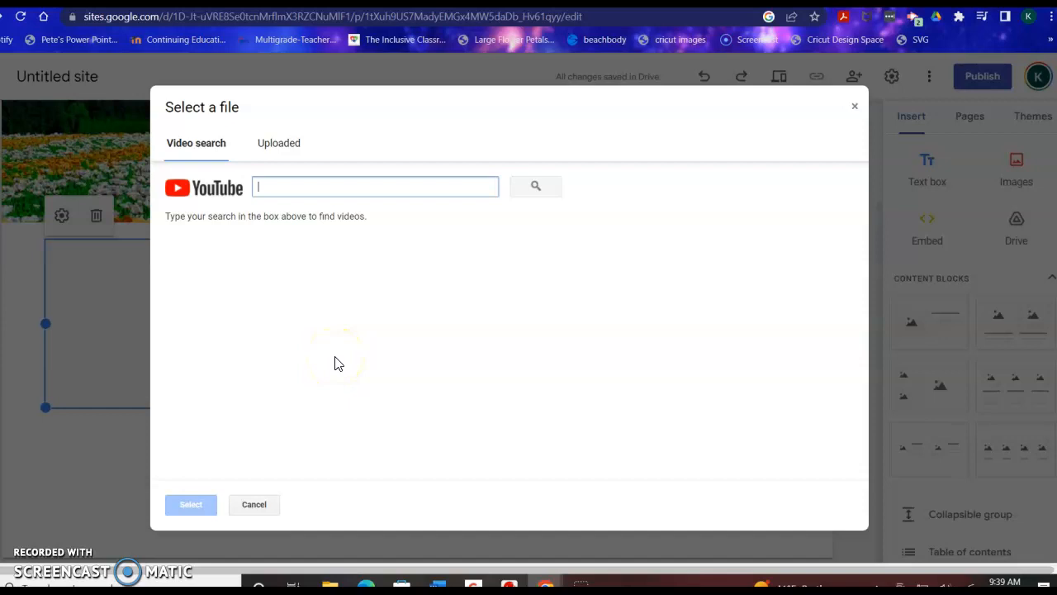
{"action": "left_click", "coordinate": [271, 144]}
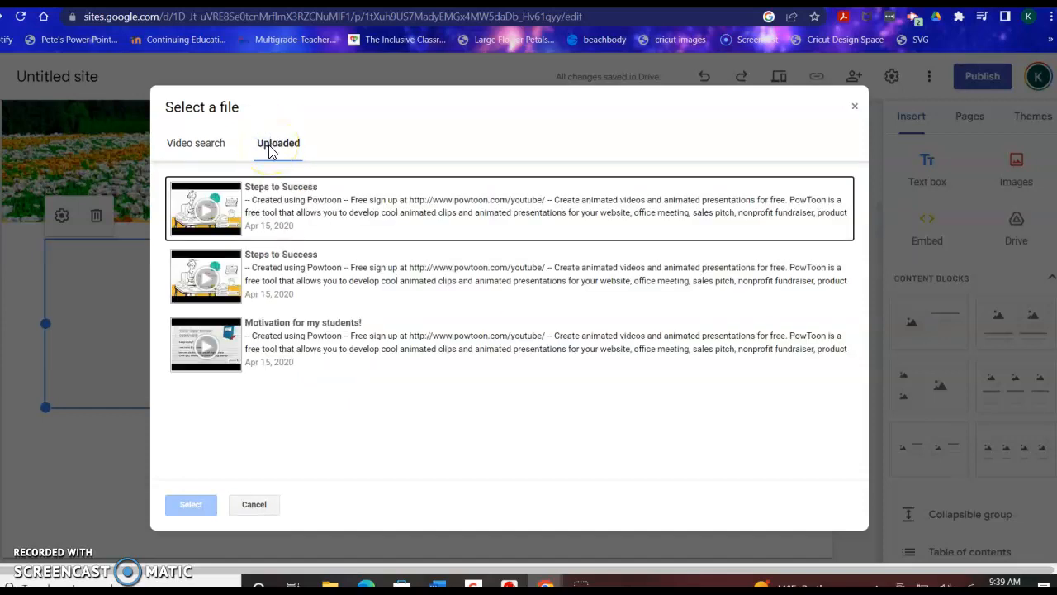
{"action": "left_click", "coordinate": [279, 221]}
{"action": "left_click", "coordinate": [190, 505]}
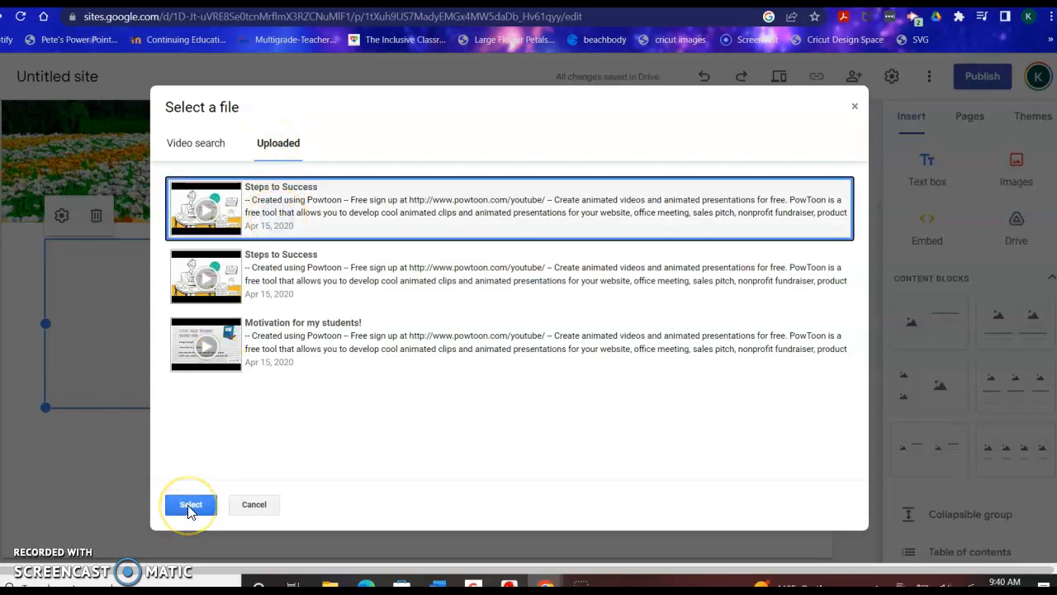
{"action": "left_click", "coordinate": [302, 339]}
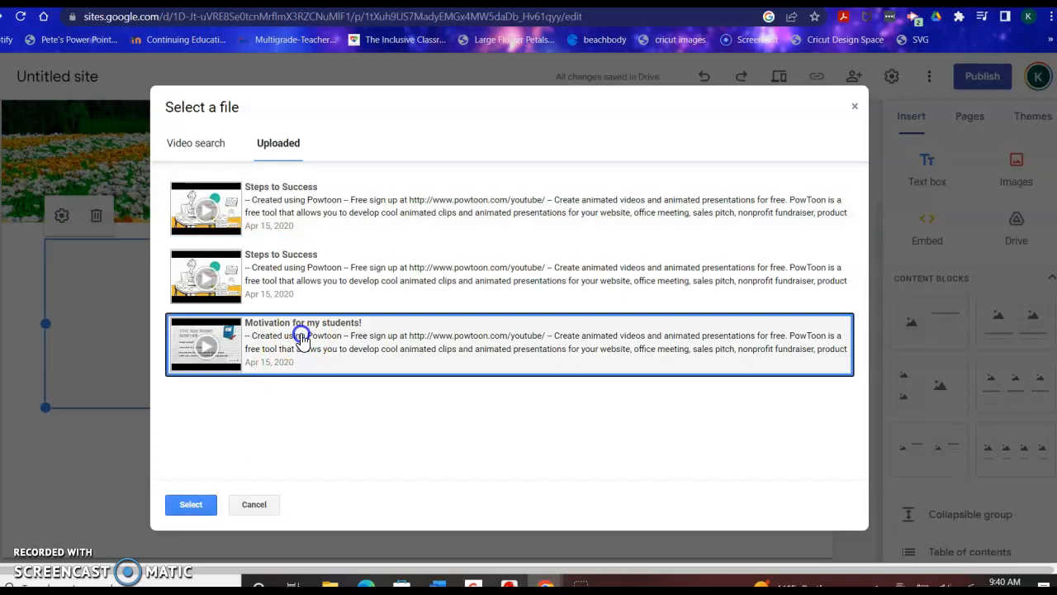
{"action": "left_click", "coordinate": [193, 506]}
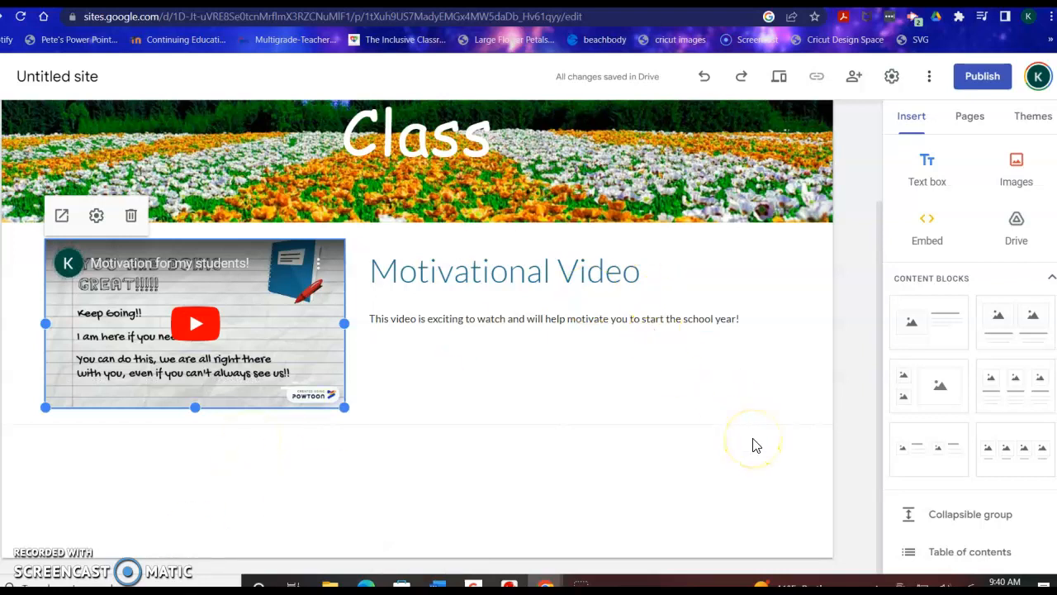
Add a new page named "Homework" to the site and try switching between it and the Home page.
{"action": "scroll", "coordinate": [765, 366], "scroll_direction": "up", "scroll_amount": 3}
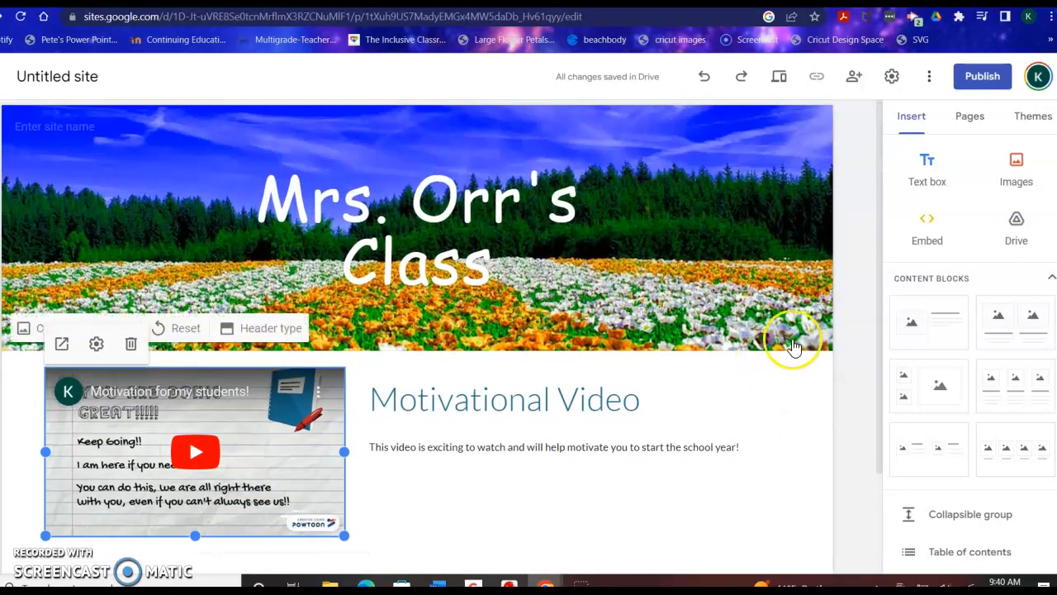
{"action": "left_click", "coordinate": [968, 136]}
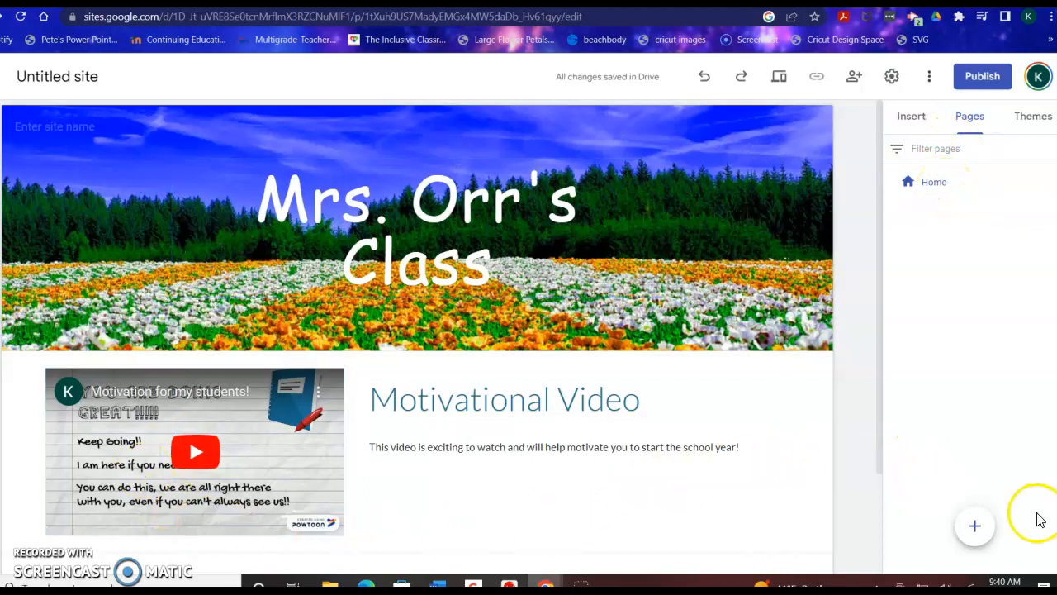
{"action": "left_click", "coordinate": [977, 531]}
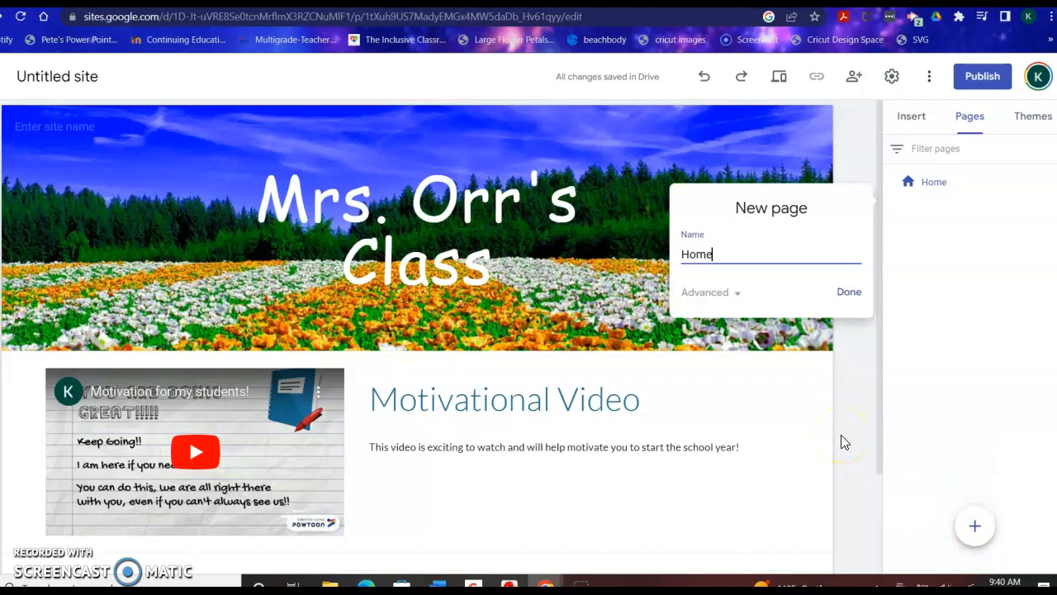
{"action": "left_click", "coordinate": [848, 294]}
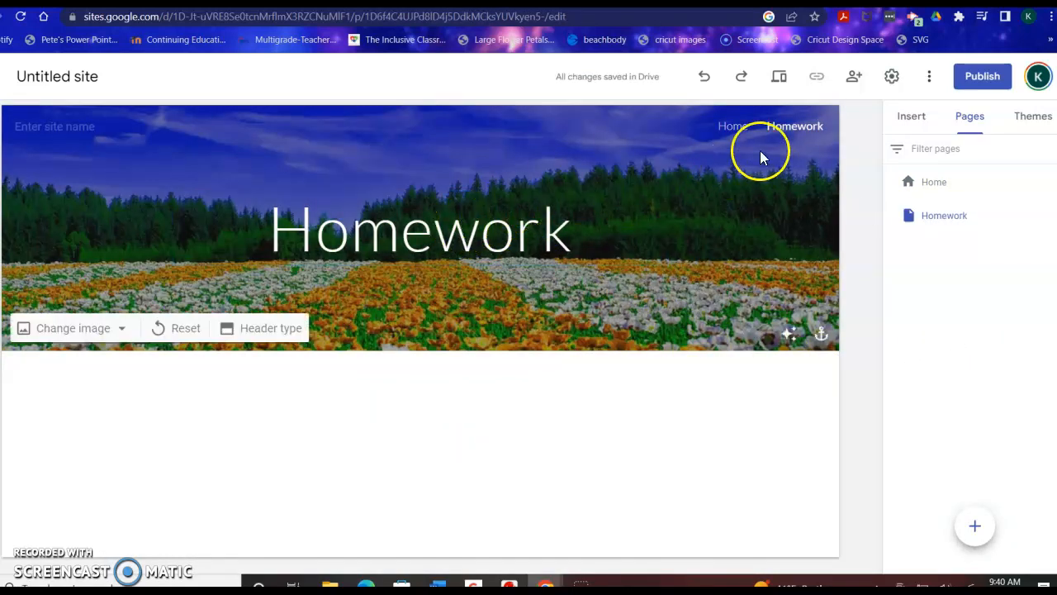
{"action": "left_click", "coordinate": [735, 128]}
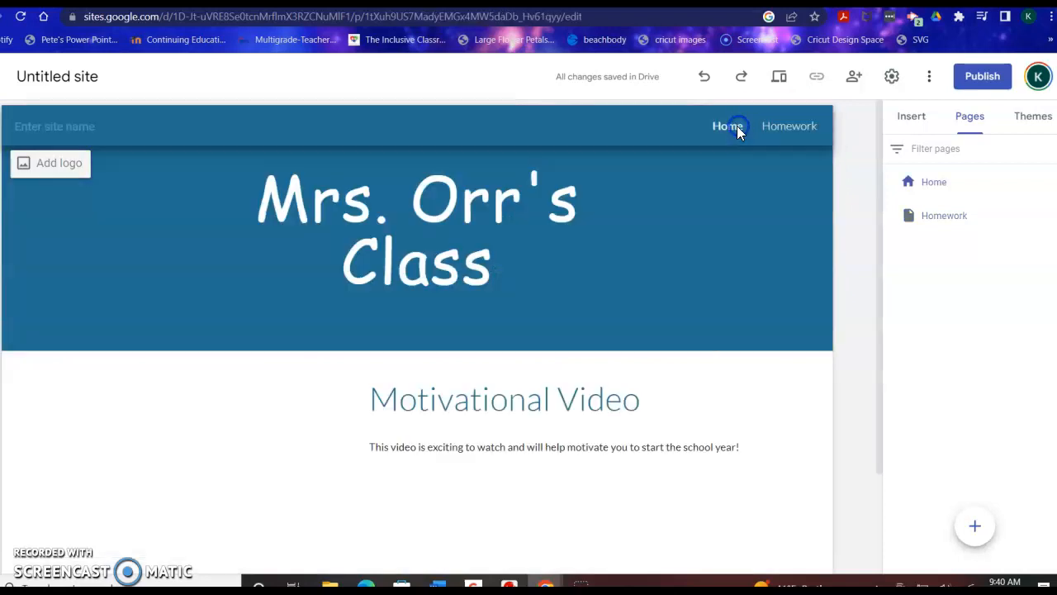
{"action": "left_click", "coordinate": [779, 129]}
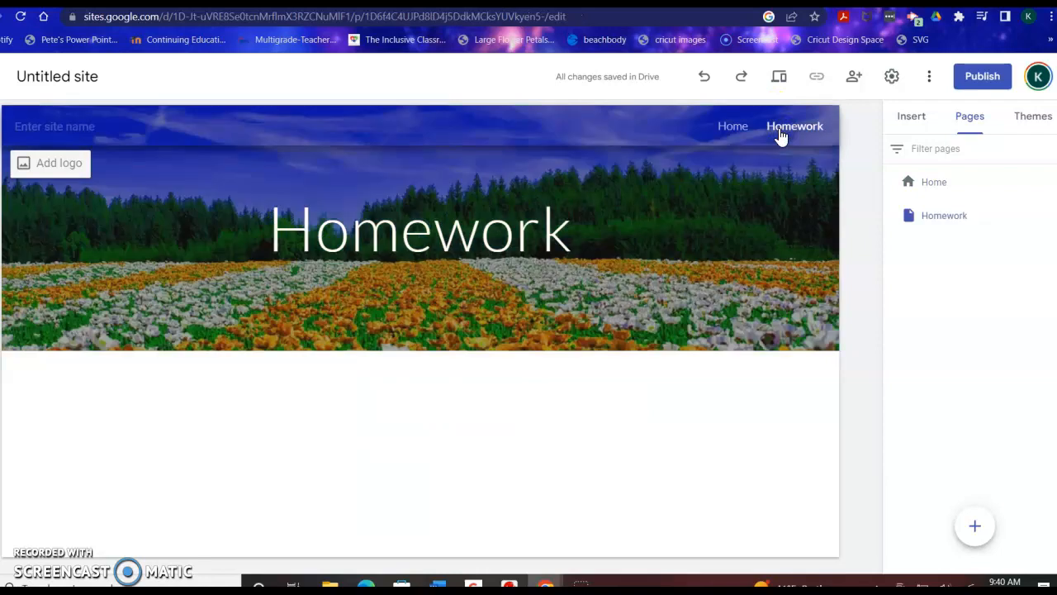
Add another new page named "Contact Page" to the site.
{"action": "left_click", "coordinate": [980, 529]}
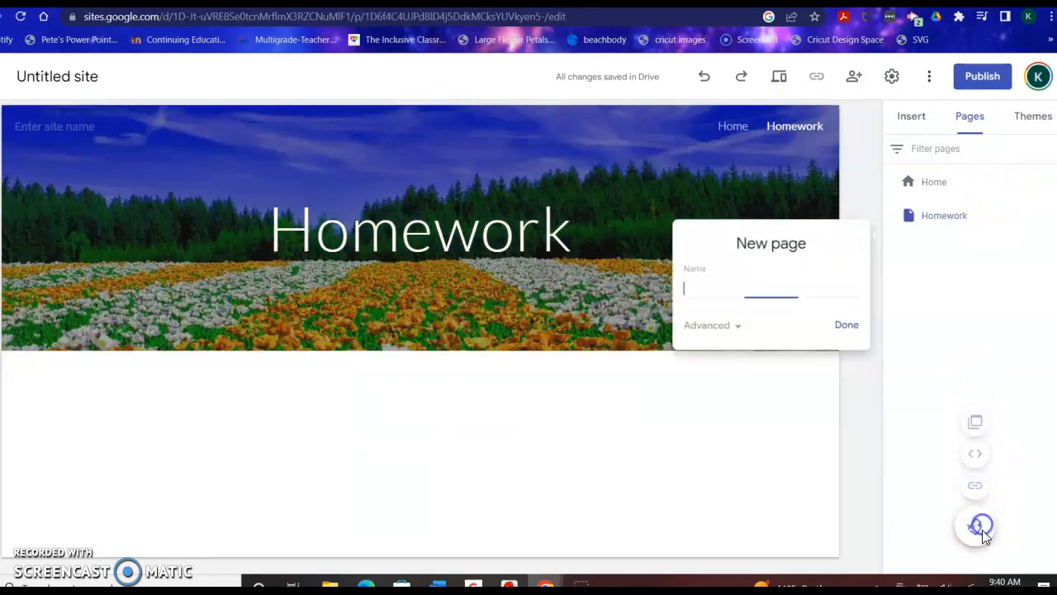
{"action": "type", "text": "ct Page"}
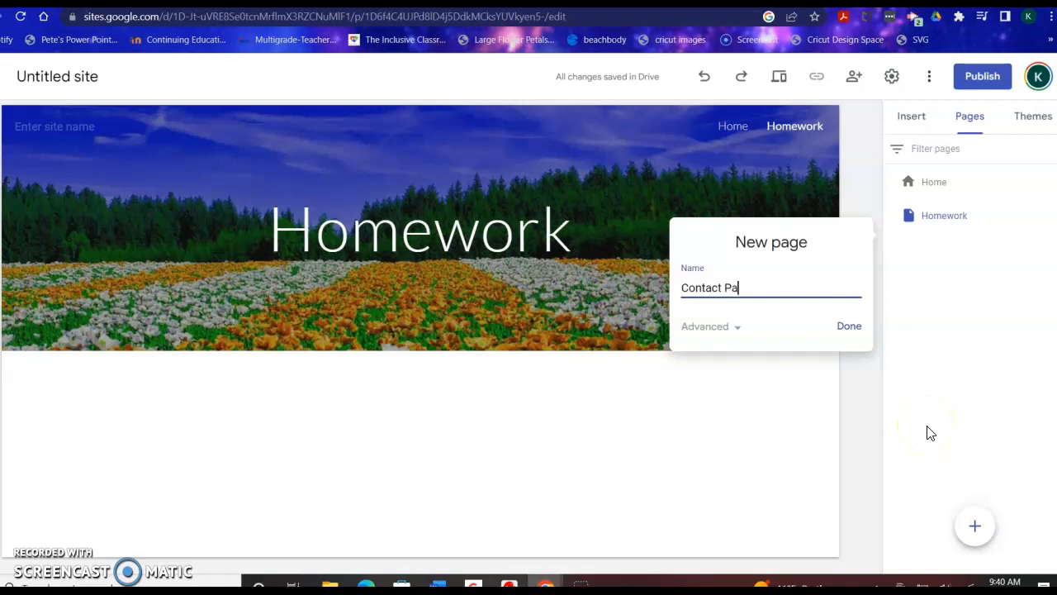
{"action": "left_click", "coordinate": [843, 331]}
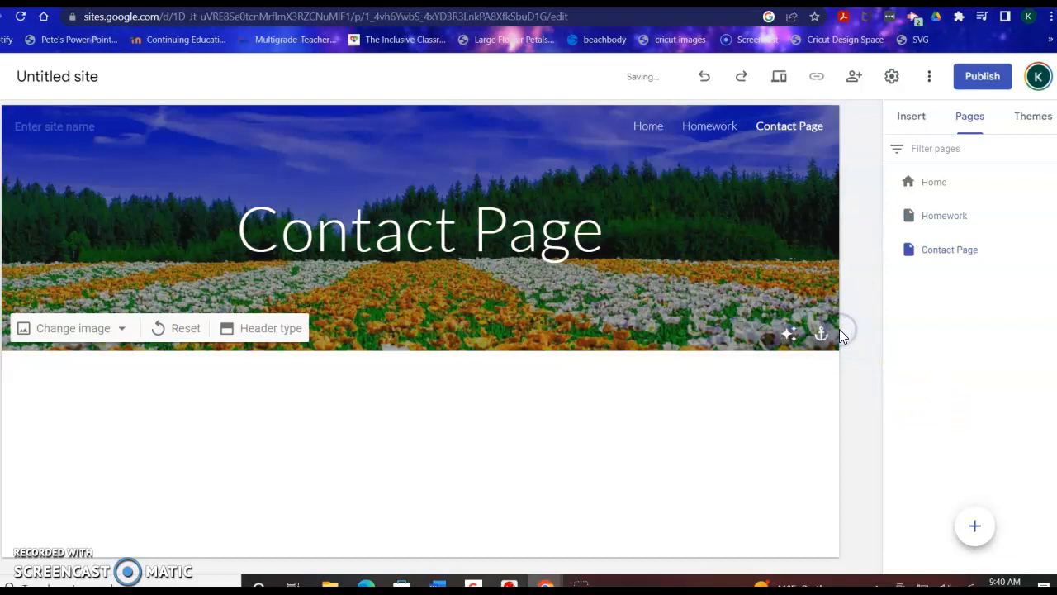
Check the site navigation by switching between the Home, Homework and Contact Page pages.
{"action": "left_click", "coordinate": [716, 135]}
{"action": "left_click", "coordinate": [656, 132]}
{"action": "left_click", "coordinate": [694, 138]}
{"action": "left_click", "coordinate": [779, 130]}
{"action": "left_click_drag", "start_coordinate": [779, 127], "coordinate": [747, 124]}
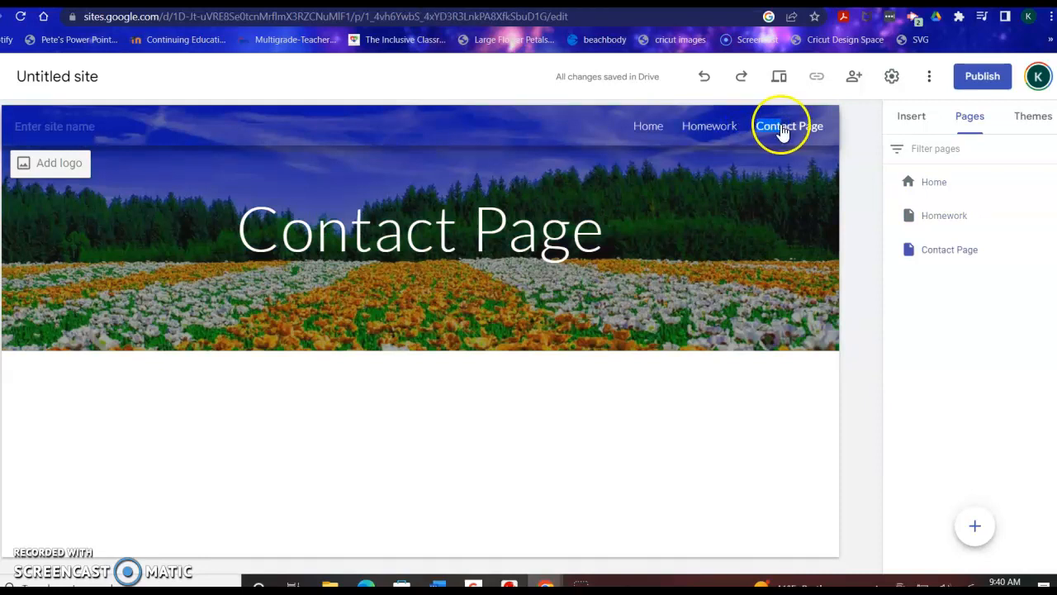
{"action": "left_click", "coordinate": [782, 128]}
{"action": "left_click", "coordinate": [709, 129]}
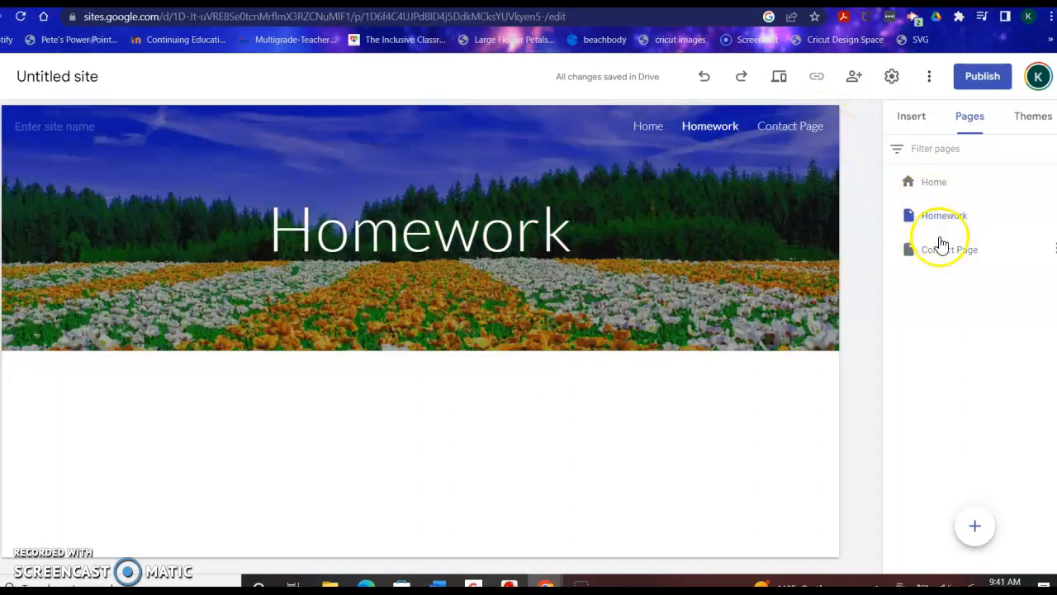
Reorder the site's pages so that Contact Page comes before Homework.
{"action": "left_click", "coordinate": [934, 260]}
{"action": "left_click_drag", "start_coordinate": [932, 259], "coordinate": [928, 207]}
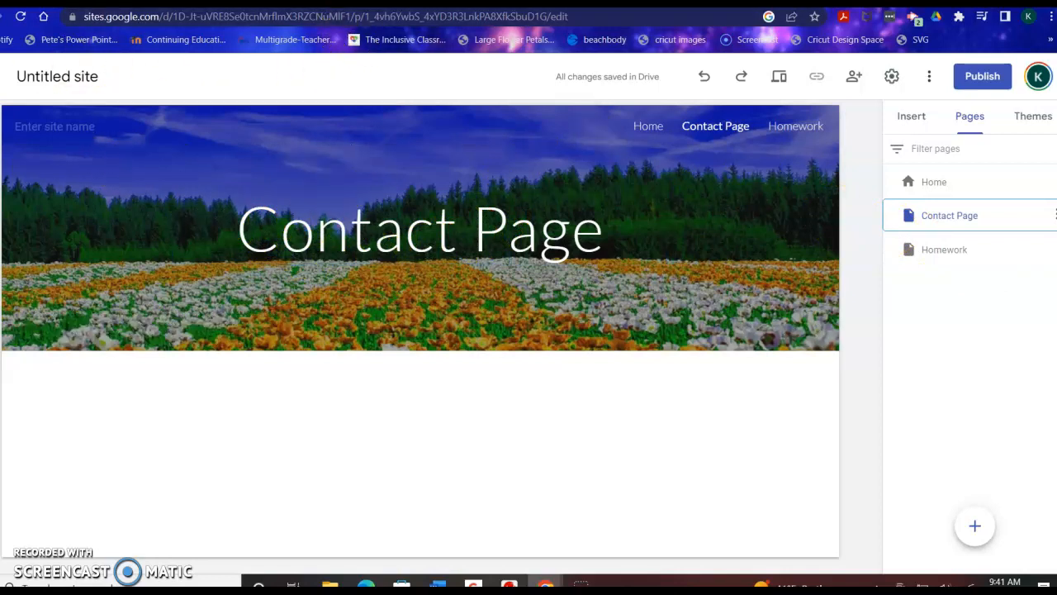
Return to the list of recent sites and open the existing class site with the classroom header image.
{"action": "left_click", "coordinate": [4, 79]}
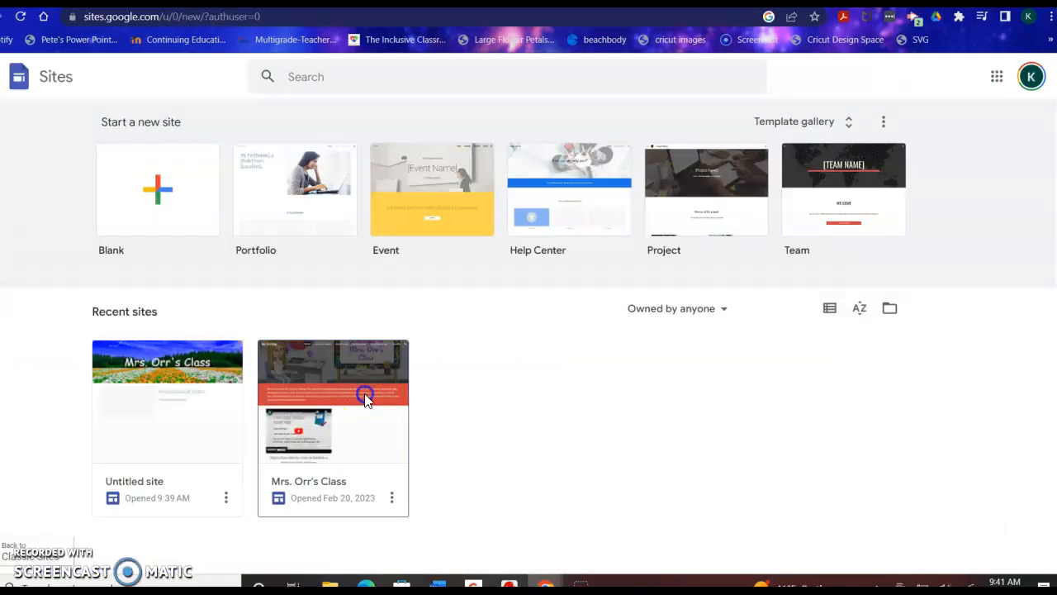
{"action": "left_click", "coordinate": [364, 393]}
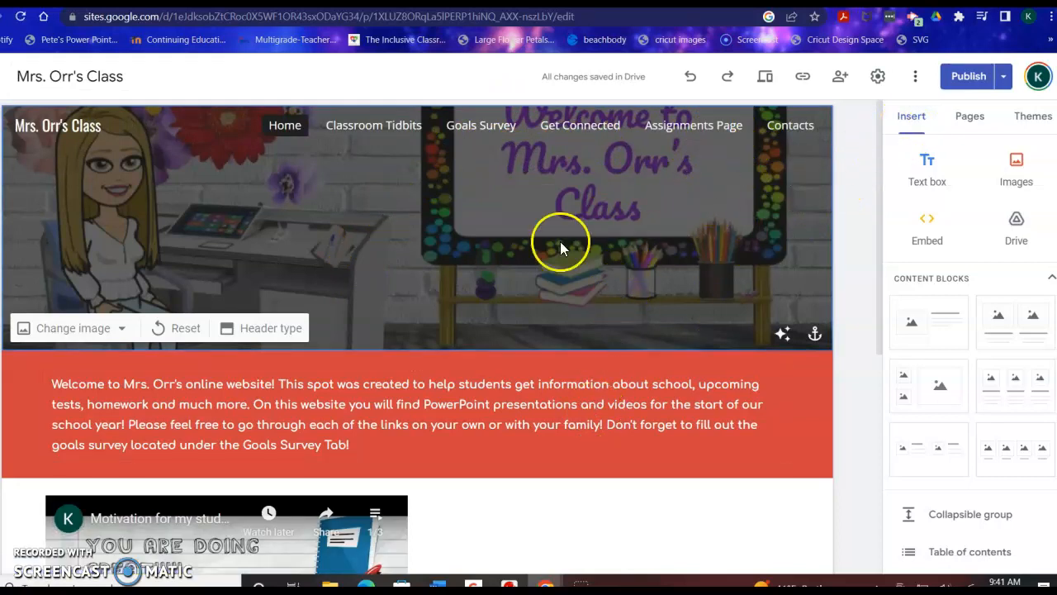
{"action": "scroll", "coordinate": [413, 343], "scroll_direction": "down", "scroll_amount": 1}
{"action": "scroll", "coordinate": [413, 341], "scroll_direction": "up", "scroll_amount": 1}
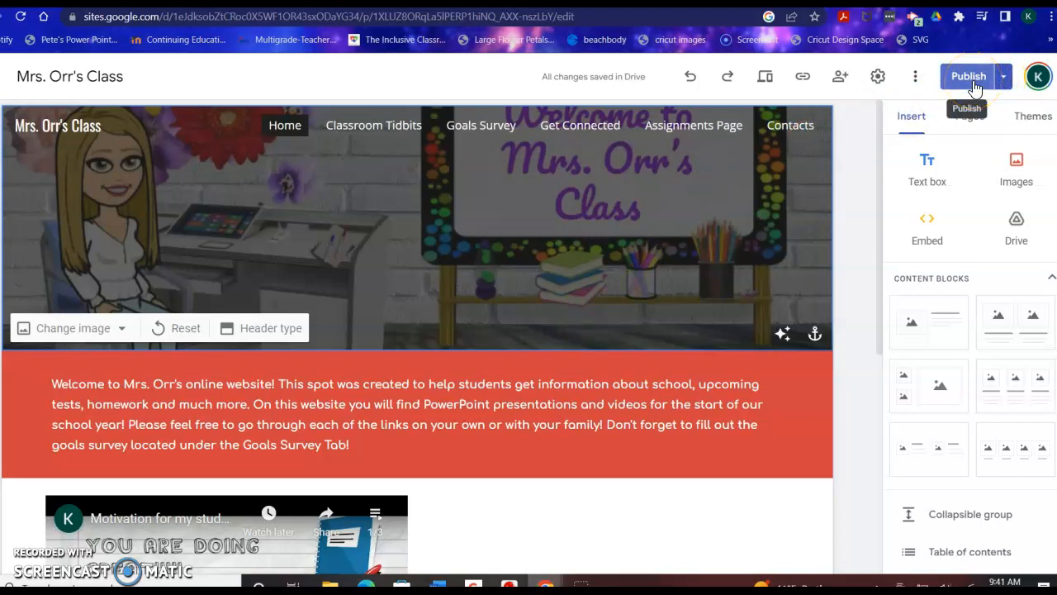
View the published version of the existing class site and look through its home page.
{"action": "left_click", "coordinate": [1002, 83]}
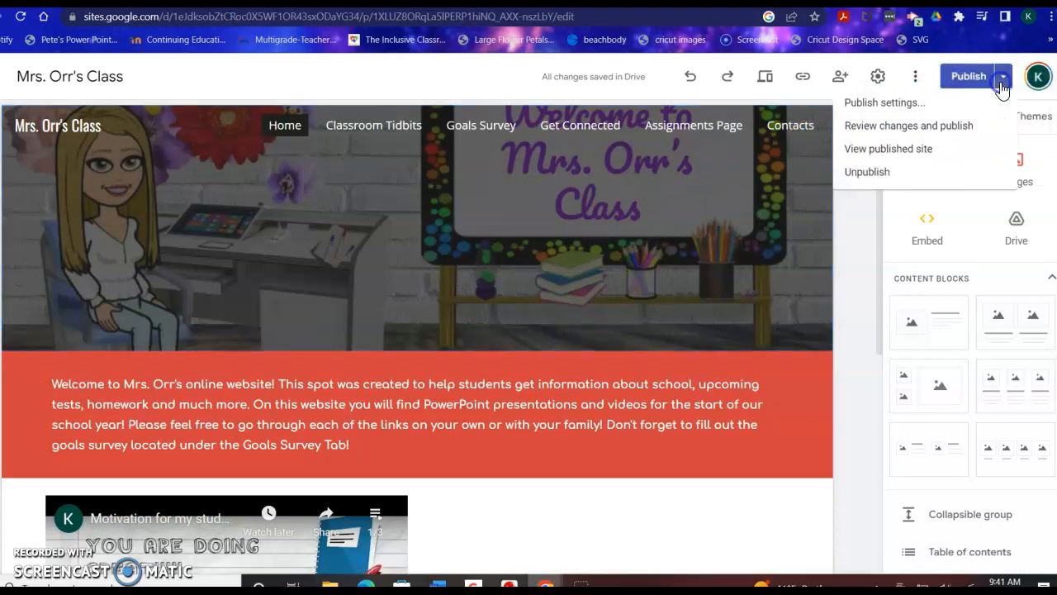
{"action": "left_click", "coordinate": [921, 154]}
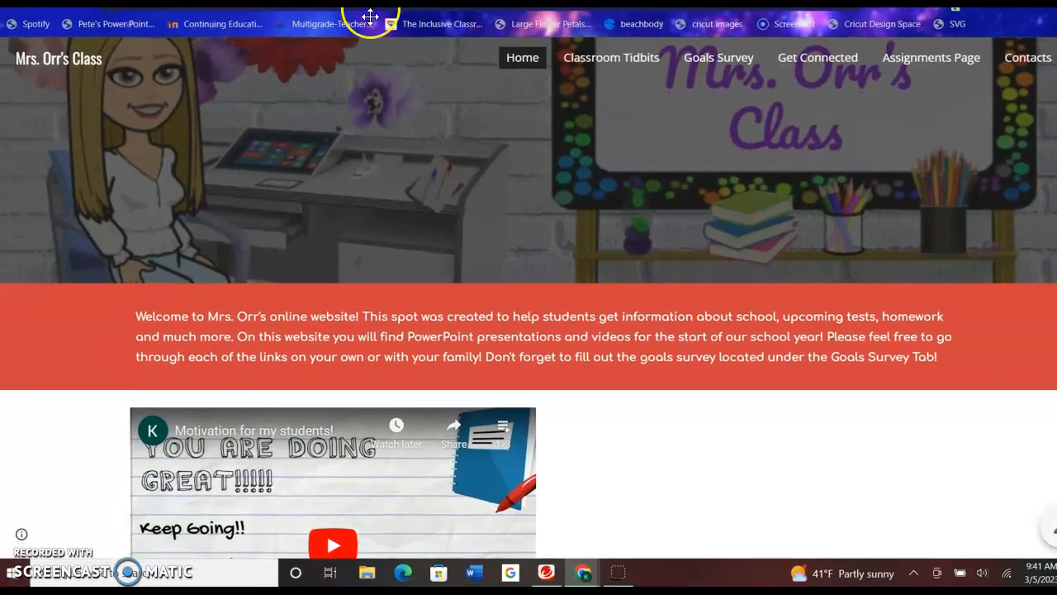
{"action": "scroll", "coordinate": [492, 297], "scroll_direction": "down", "scroll_amount": 3}
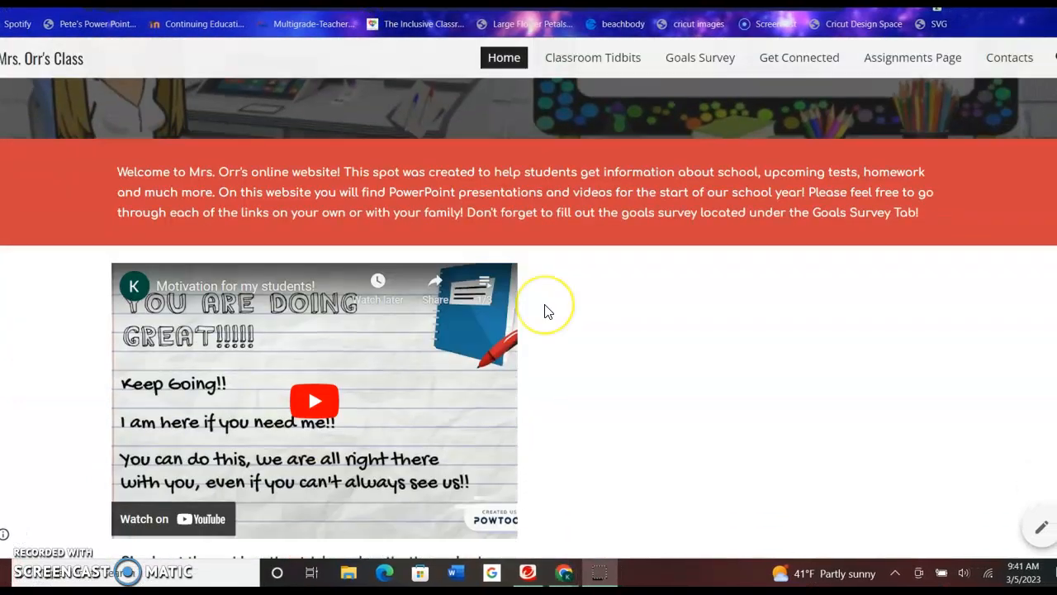
Open the Classroom Tidbits page of the published class site and look through its content.
{"action": "scroll", "coordinate": [501, 256], "scroll_direction": "up", "scroll_amount": 3}
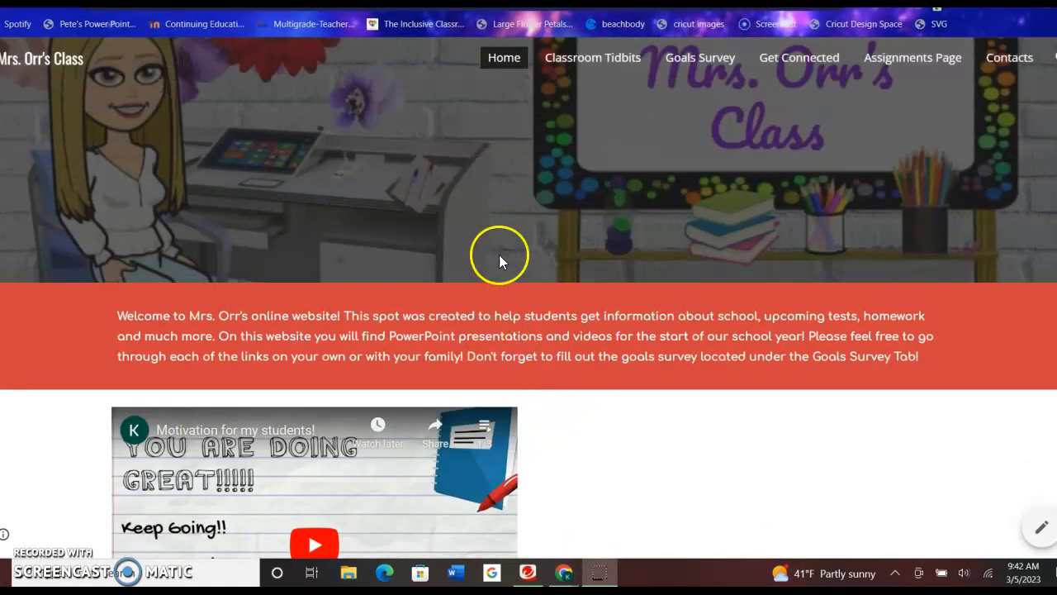
{"action": "left_click", "coordinate": [588, 65]}
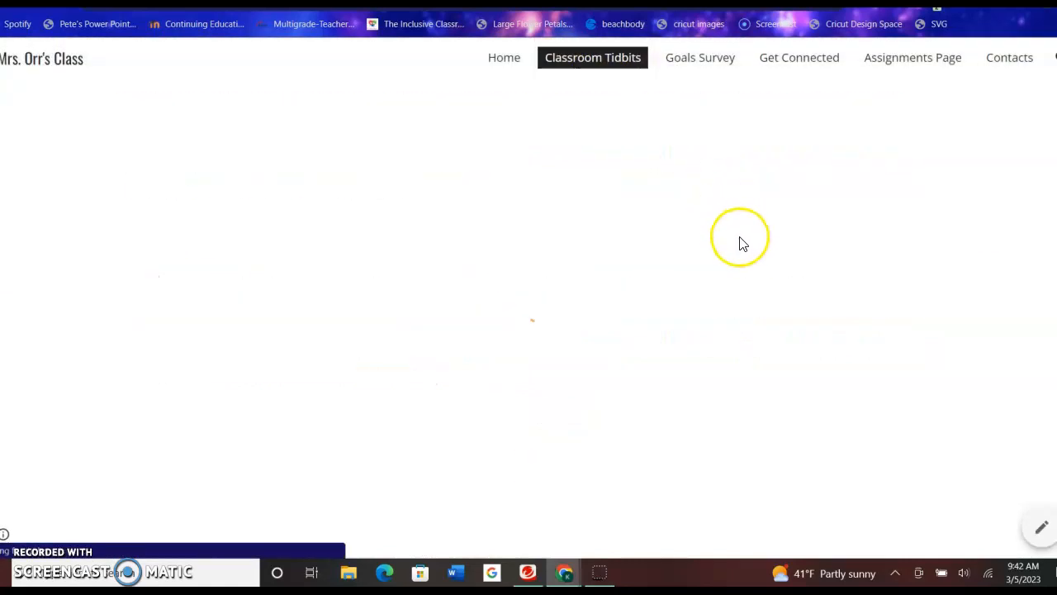
{"action": "scroll", "coordinate": [740, 244], "scroll_direction": "down", "scroll_amount": 5}
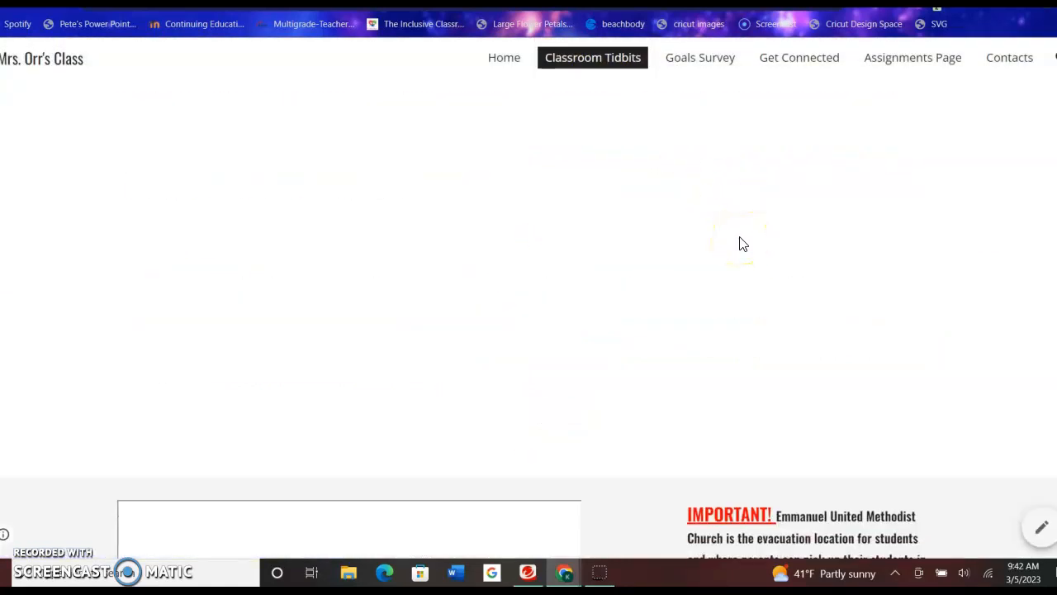
{"action": "scroll", "coordinate": [740, 241], "scroll_direction": "up", "scroll_amount": 10}
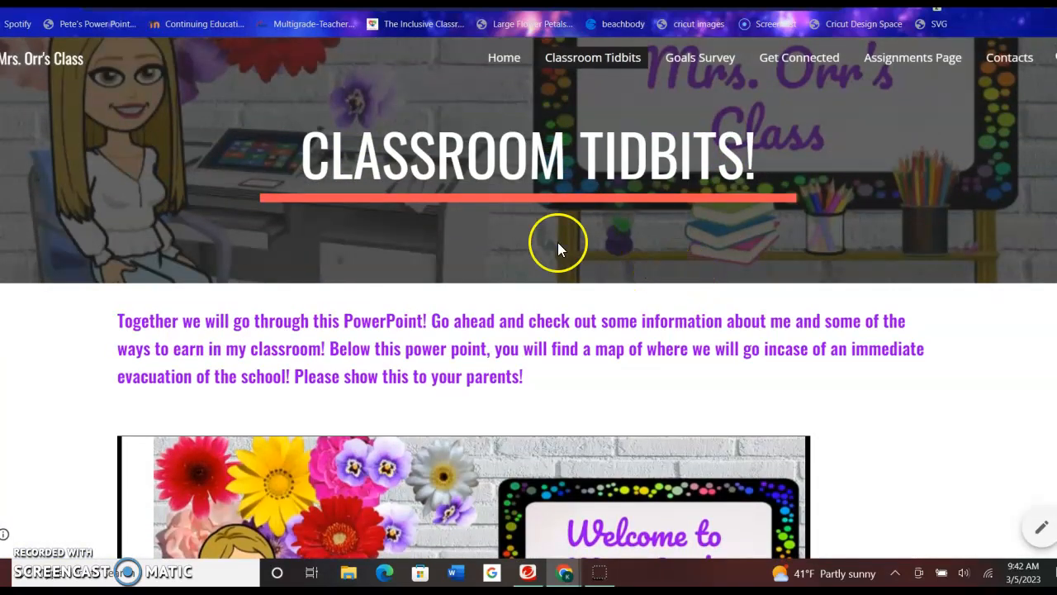
Browse the published site's Goals Survey, Get Connected and Assignments Page pages in turn.
{"action": "left_click", "coordinate": [709, 62]}
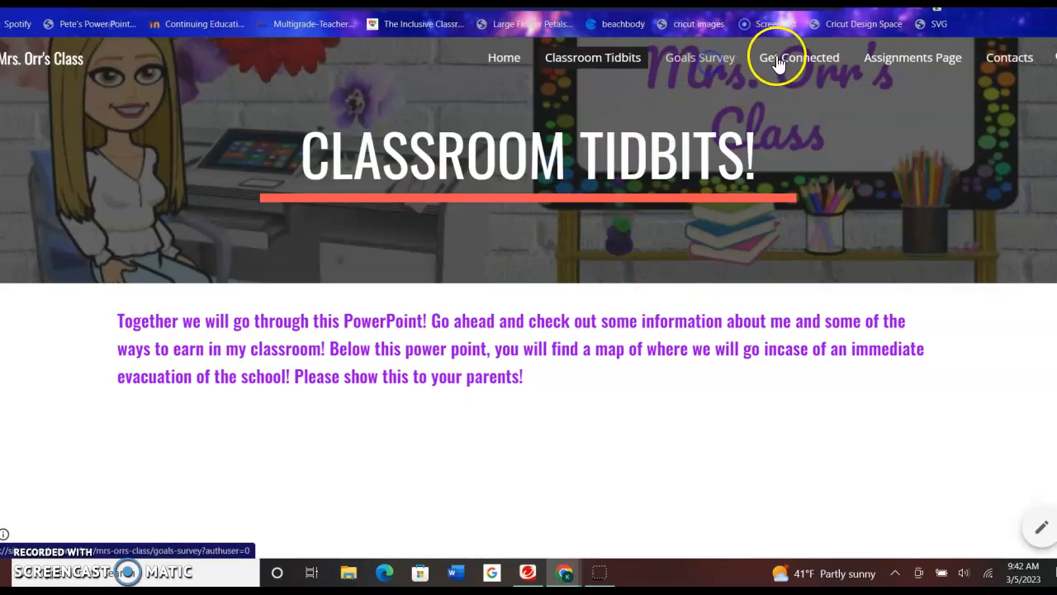
{"action": "left_click", "coordinate": [826, 66]}
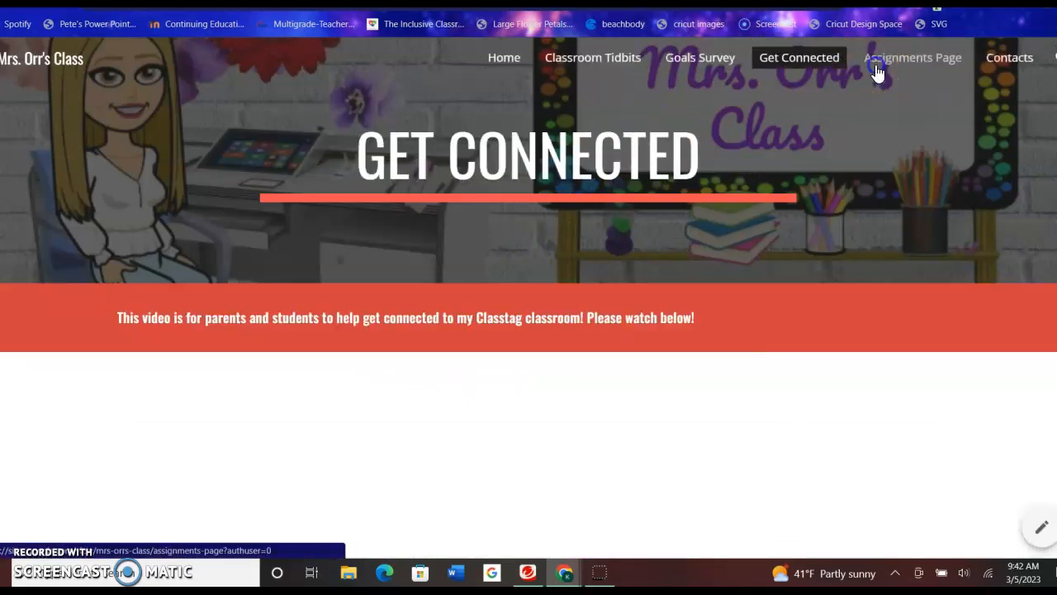
{"action": "left_click", "coordinate": [877, 73]}
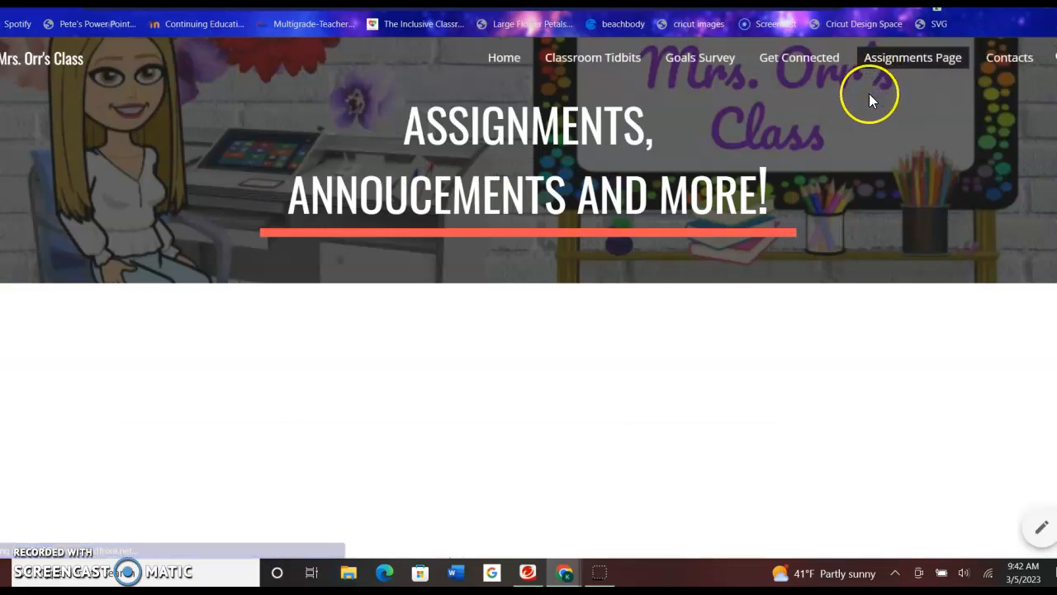